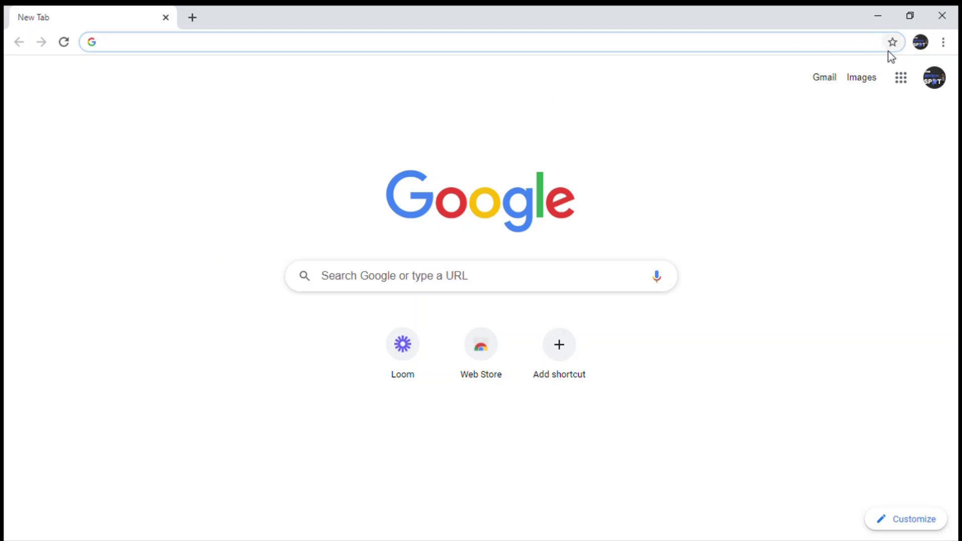
Open Google Jamboard and open the recent jam "Story Board With Jamboard"
click(900, 78)
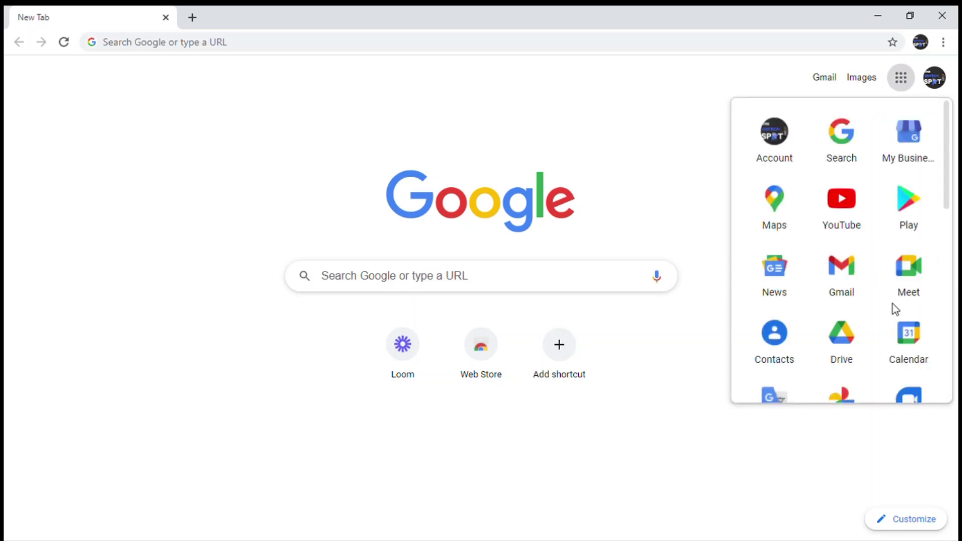
scroll(895, 309, down, 8)
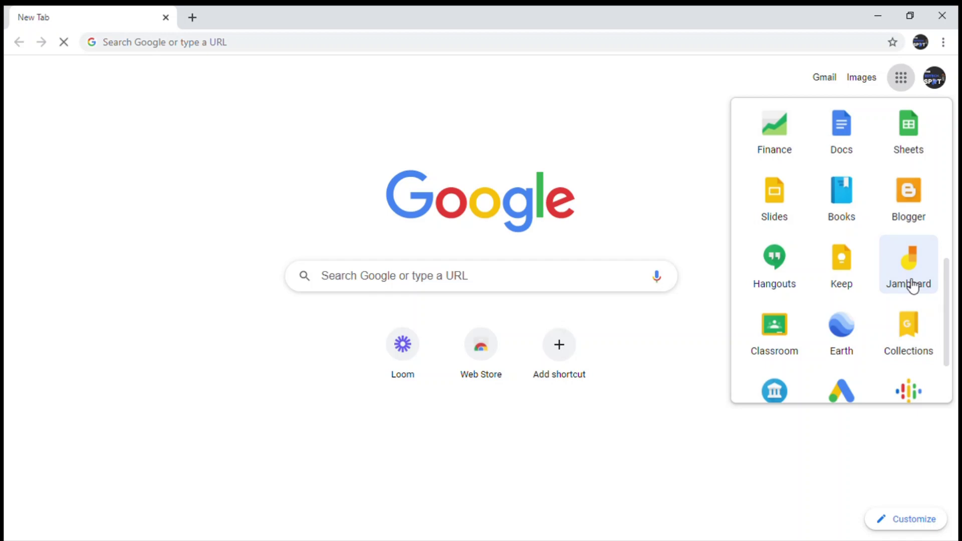
click(909, 271)
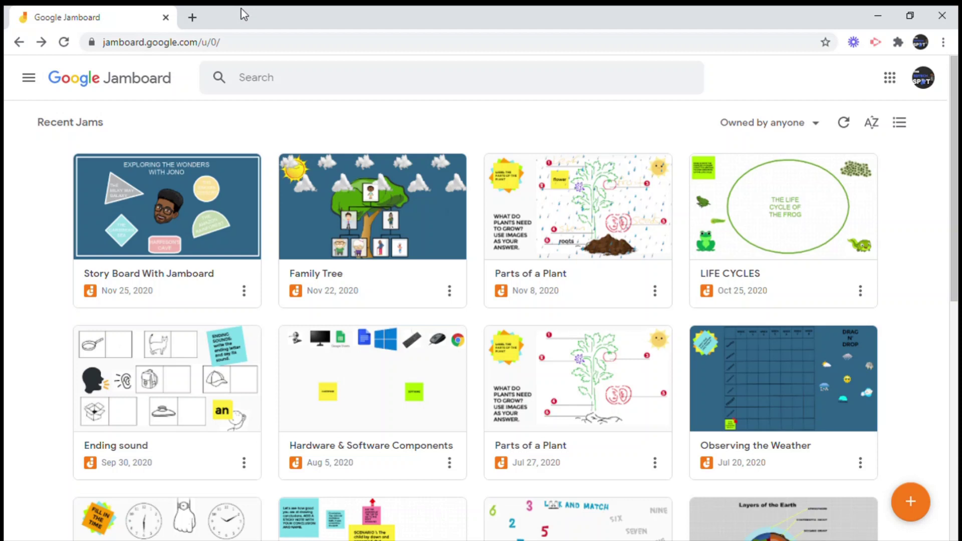
click(173, 233)
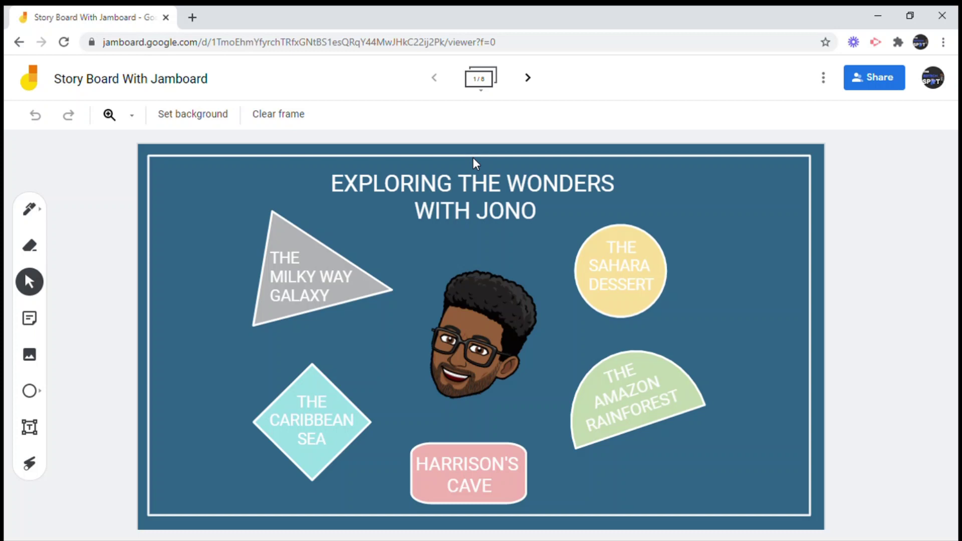
On frame 2, replace the speech bubble text with "Did you know that the Milky Way galaxy has over a billion stars and planets?"
click(528, 79)
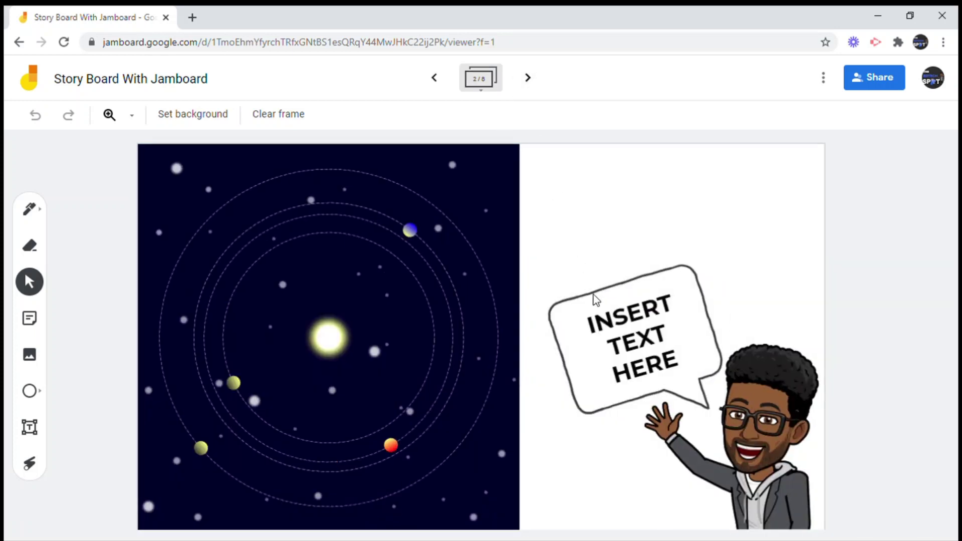
double_click(626, 345)
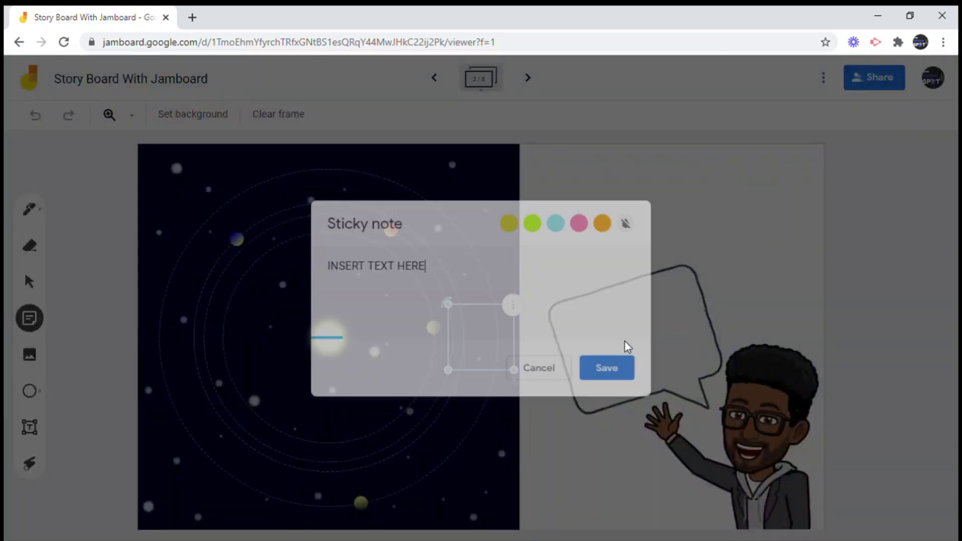
key(BackSpace)
key(BackSpace)
key(BackSpace)
key(BackSpace)
key(BackSpace)
key(BackSpace)
key(BackSpace)
key(BackSpace)
key(BackSpace)
key(BackSpace)
key(BackSpace)
key(BackSpace)
key(BackSpace)
key(BackSpace)
key(BackSpace)
key(BackSpace)
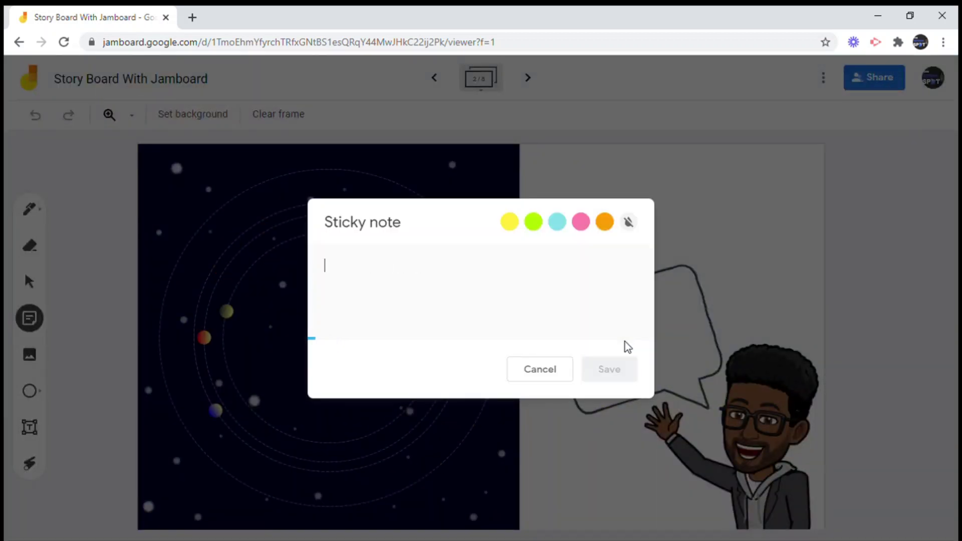
text(Did)
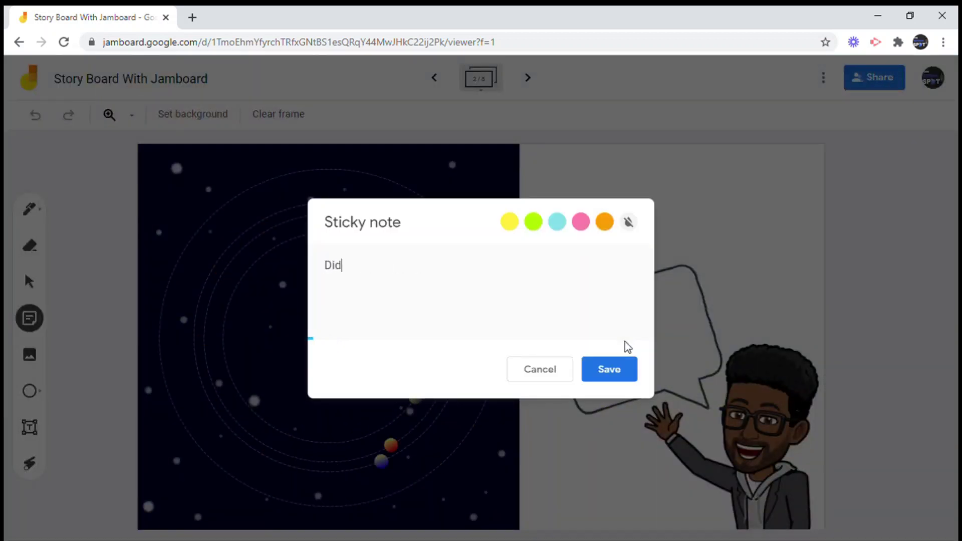
text( you kno)
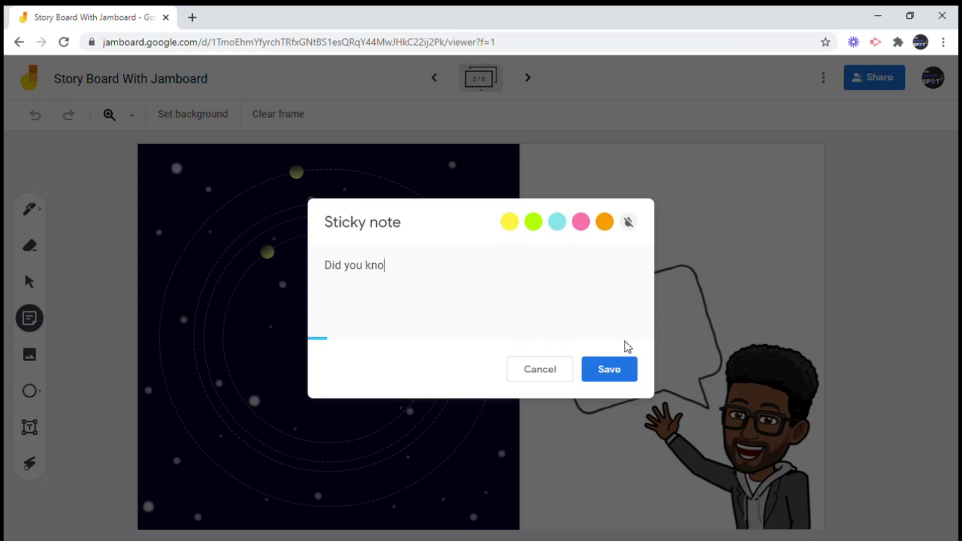
text(w that th)
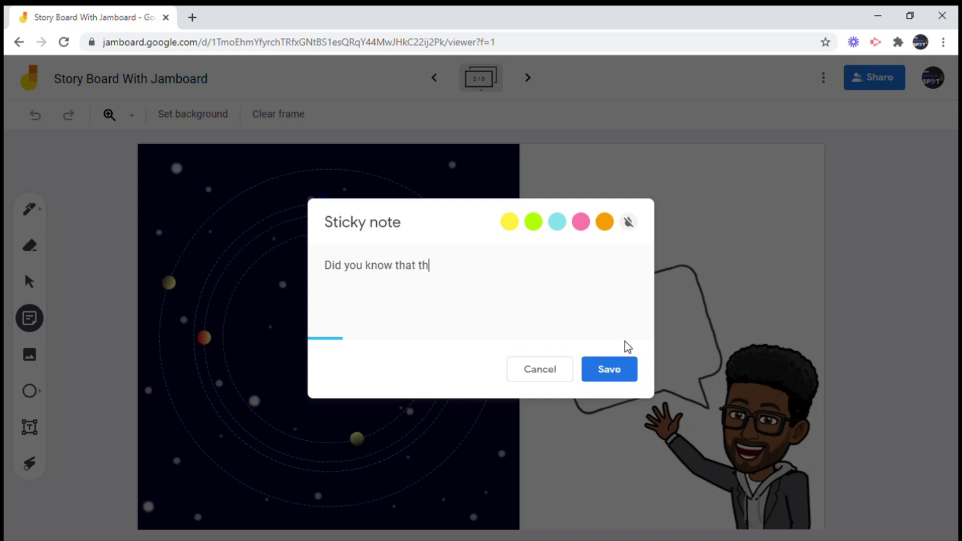
text(e Mi)
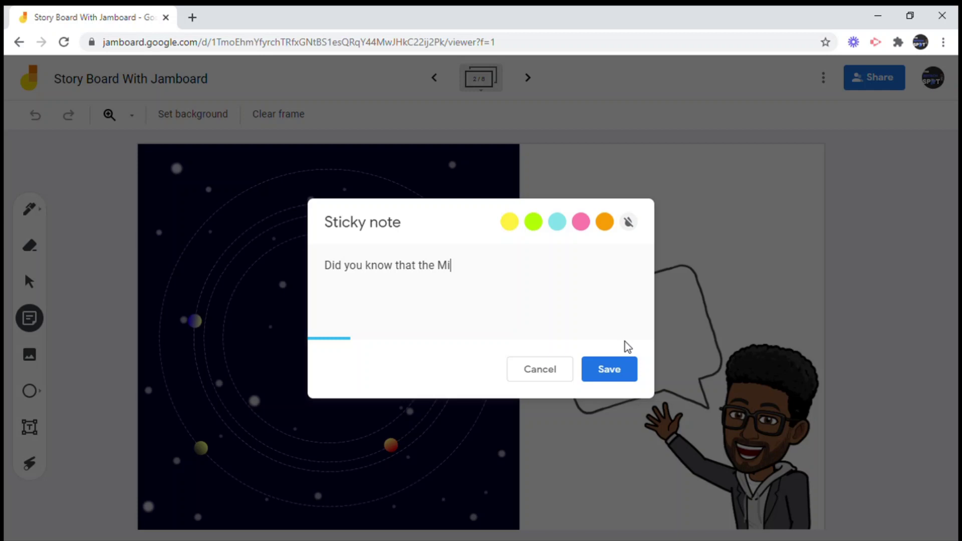
text(lky Wa)
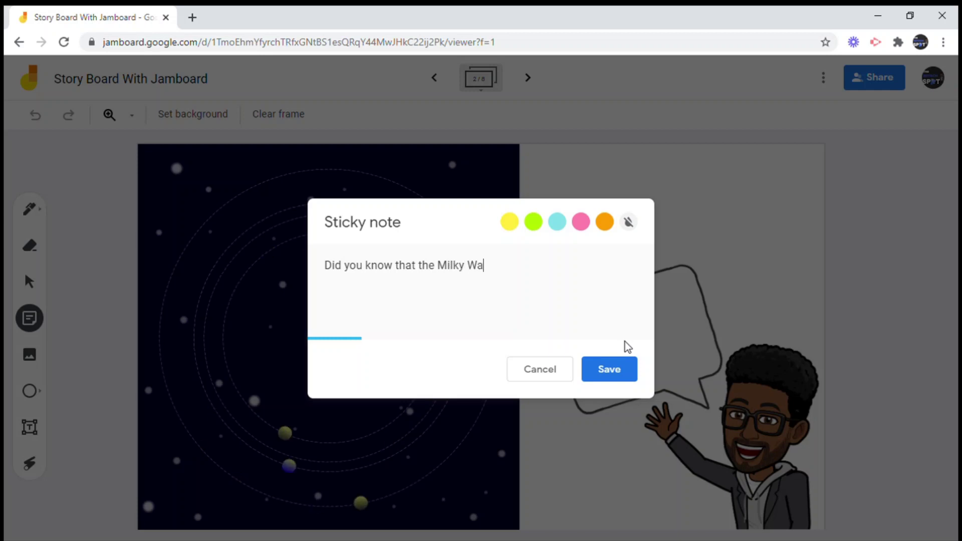
text(y gal)
key(BackSpace)
text(alax)
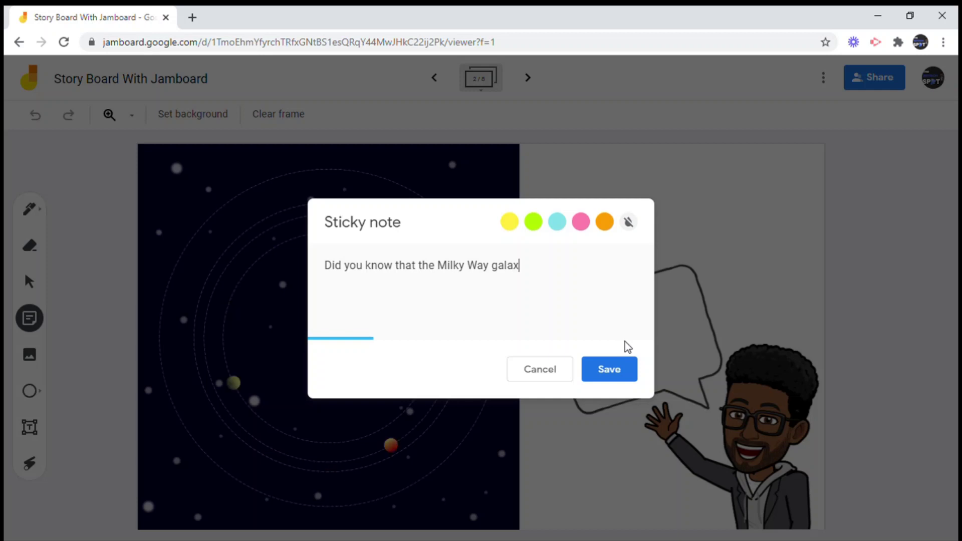
text(y has )
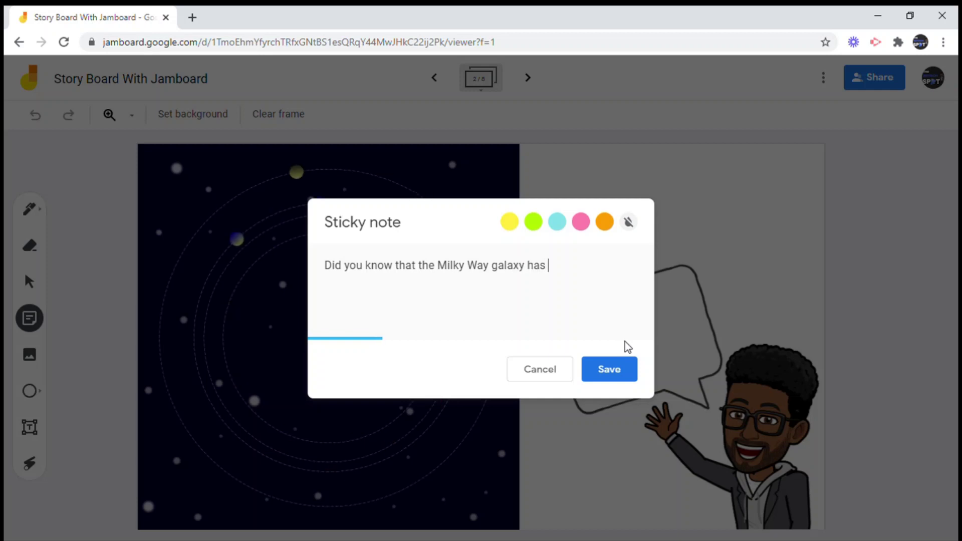
text(over a bi)
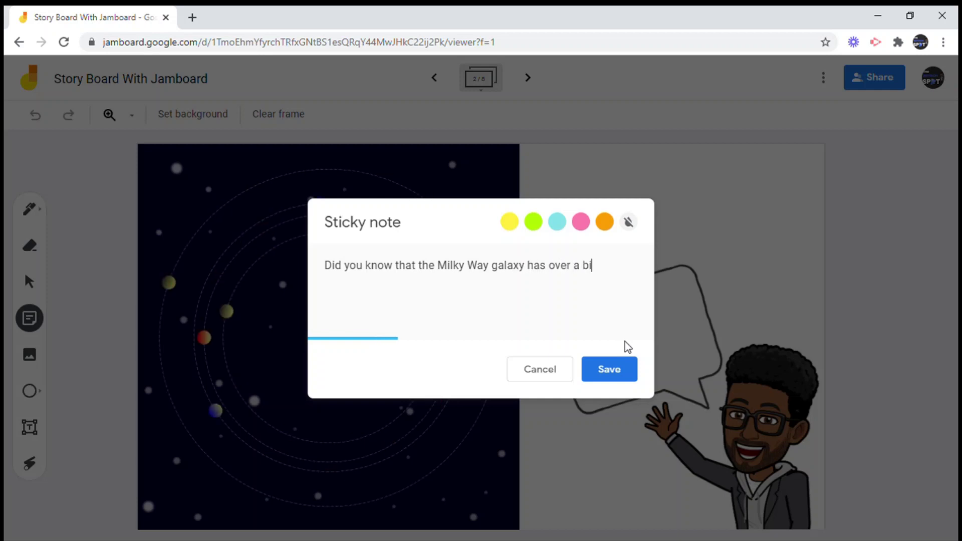
text(llion stars and planets?)
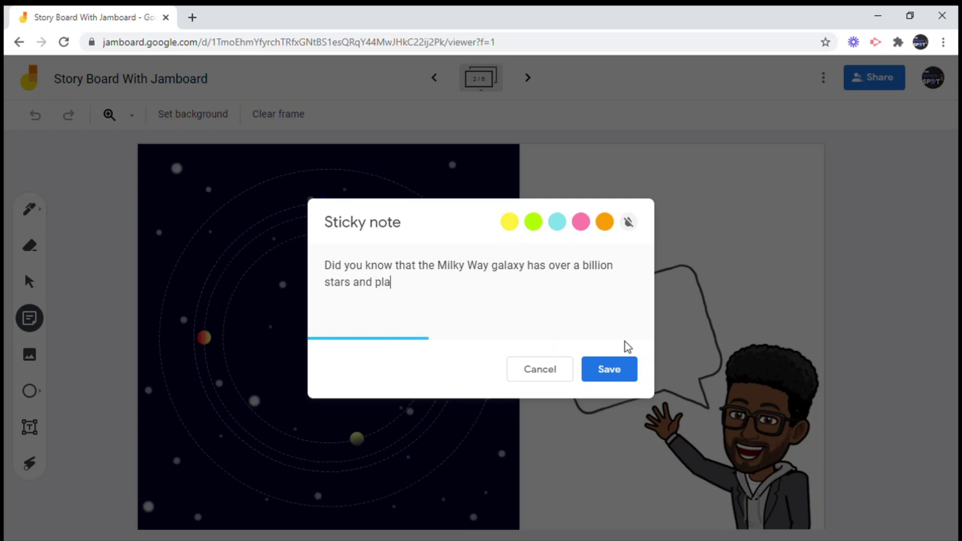
click(620, 374)
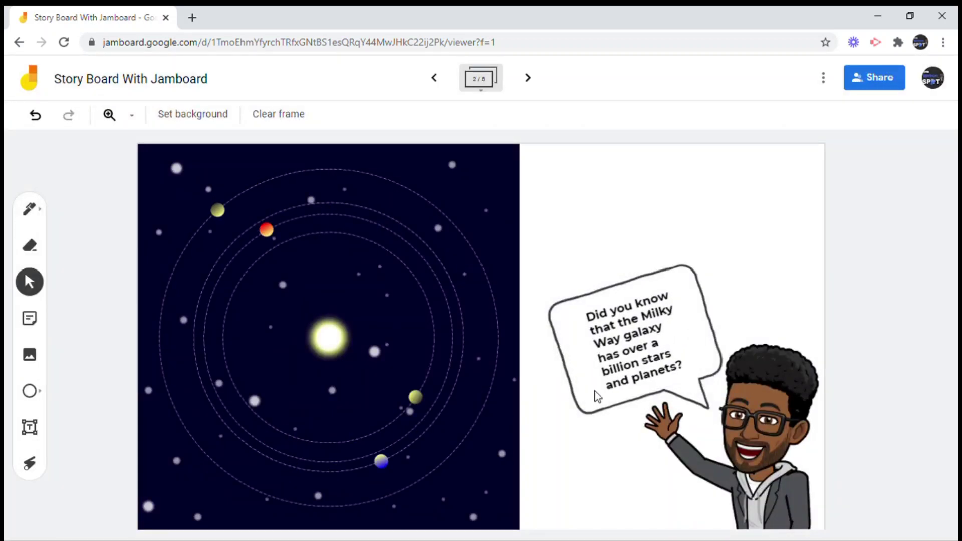
Enlarge the Milky Way text note slightly and reposition it inside the speech bubble
click(659, 372)
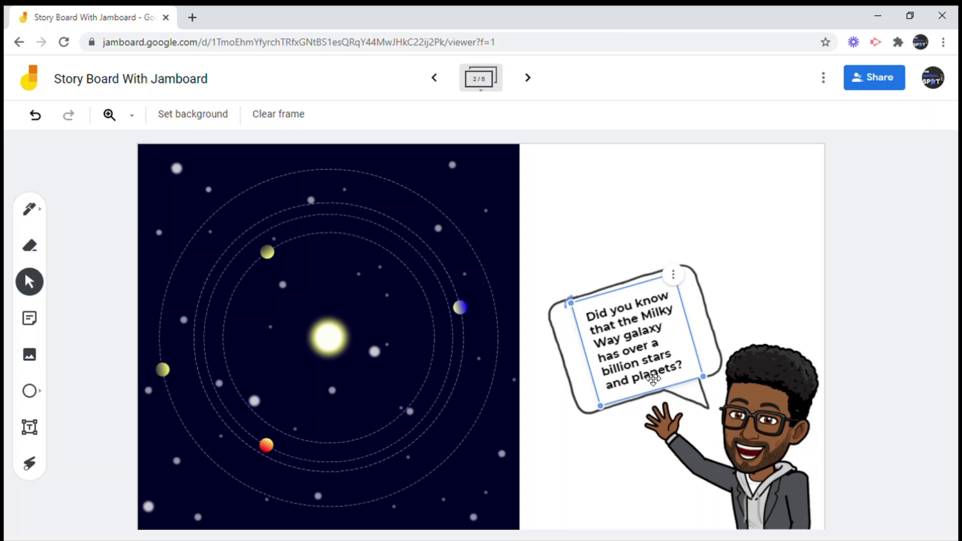
drag(603, 414, 588, 415)
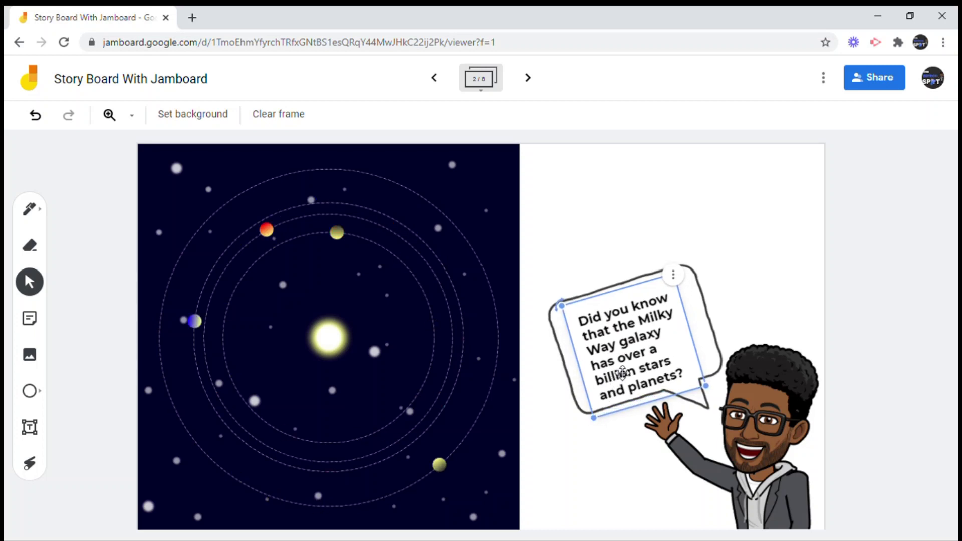
drag(639, 366, 641, 361)
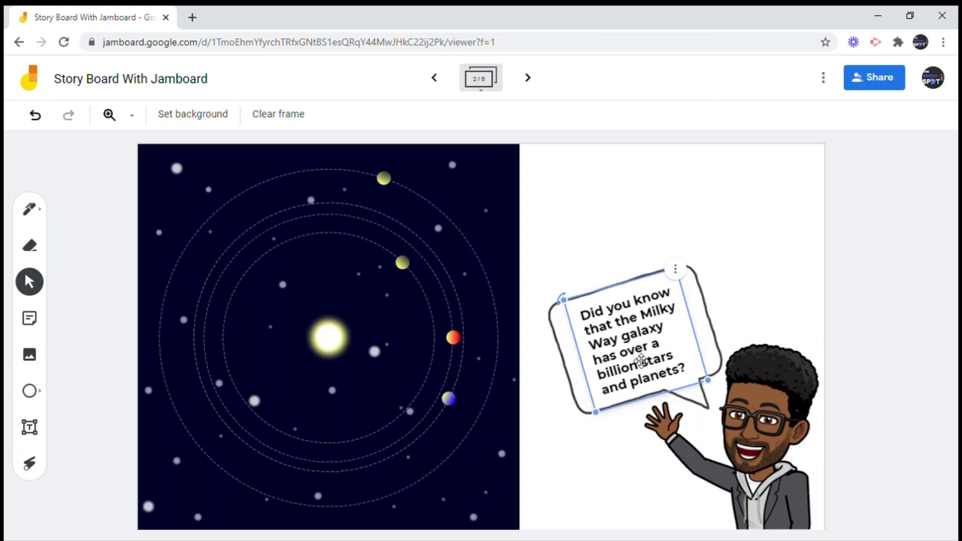
click(627, 249)
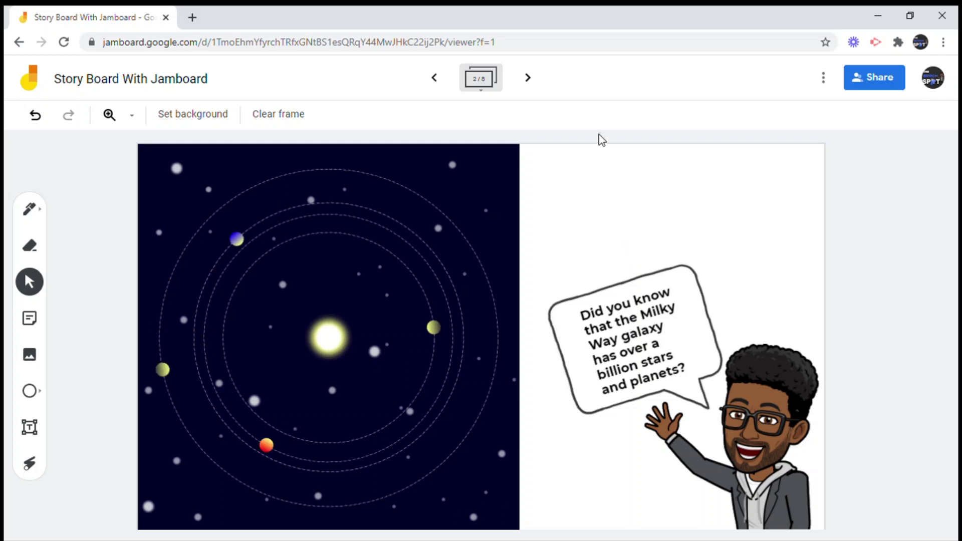
On frame 3, replace the bubble text with "Welcome to the Caribbean Sea! Home to the second largest barrier reef in the world." and enlarge the bubble
click(532, 90)
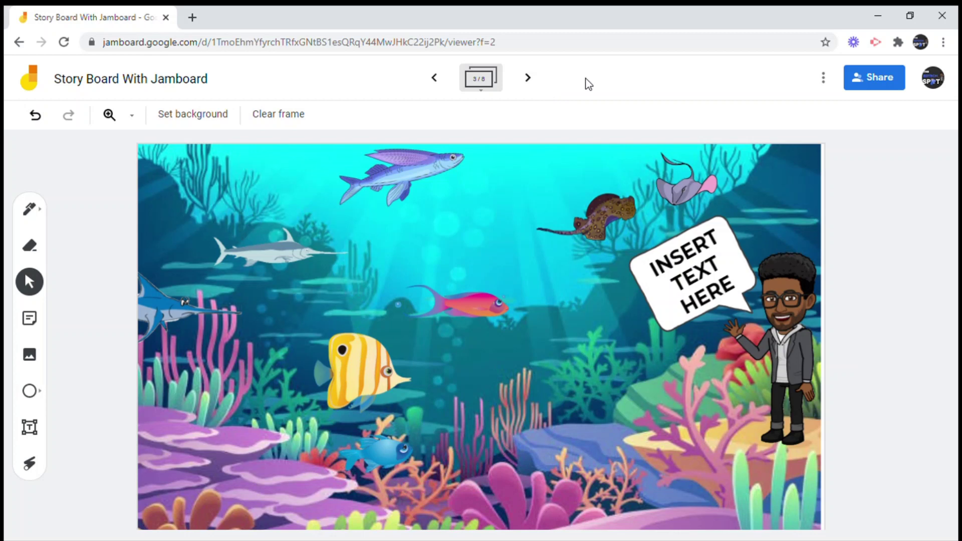
double_click(722, 255)
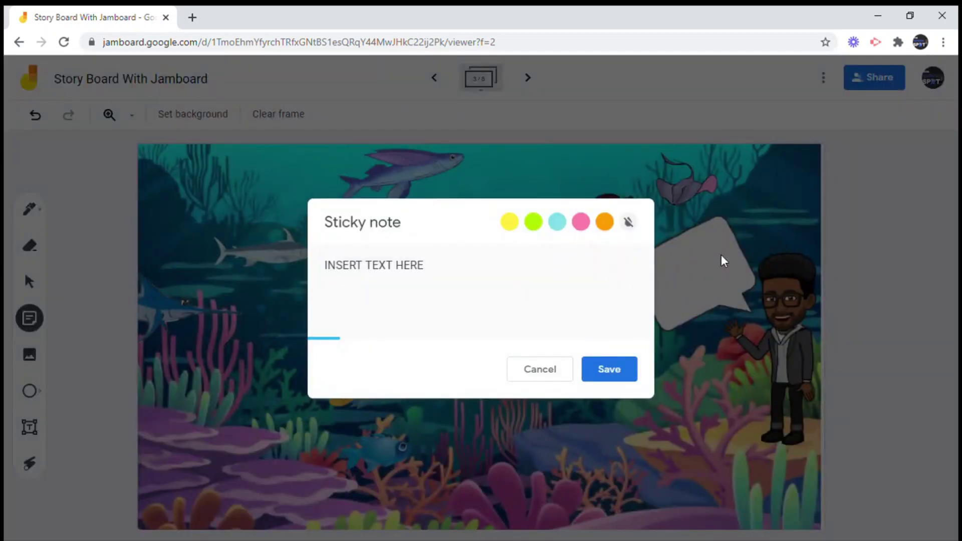
key(BackSpace)
key(BackSpace)
key(BackSpace)
key(BackSpace)
key(BackSpace)
key(BackSpace)
key(BackSpace)
key(BackSpace)
key(BackSpace)
key(BackSpace)
key(BackSpace)
key(BackSpace)
key(BackSpace)
key(BackSpace)
key(BackSpace)
key(BackSpace)
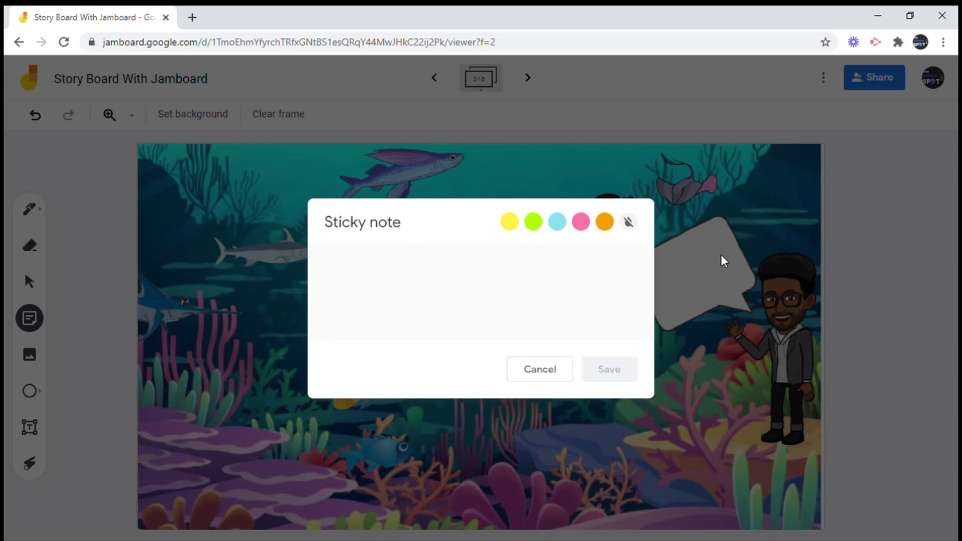
text(Welc)
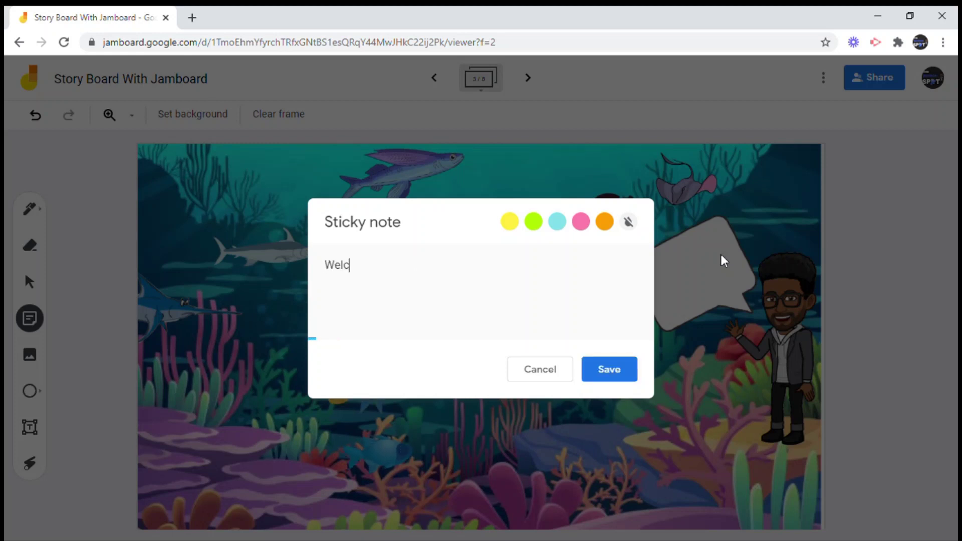
text(ome to the Caribbean Sea!)
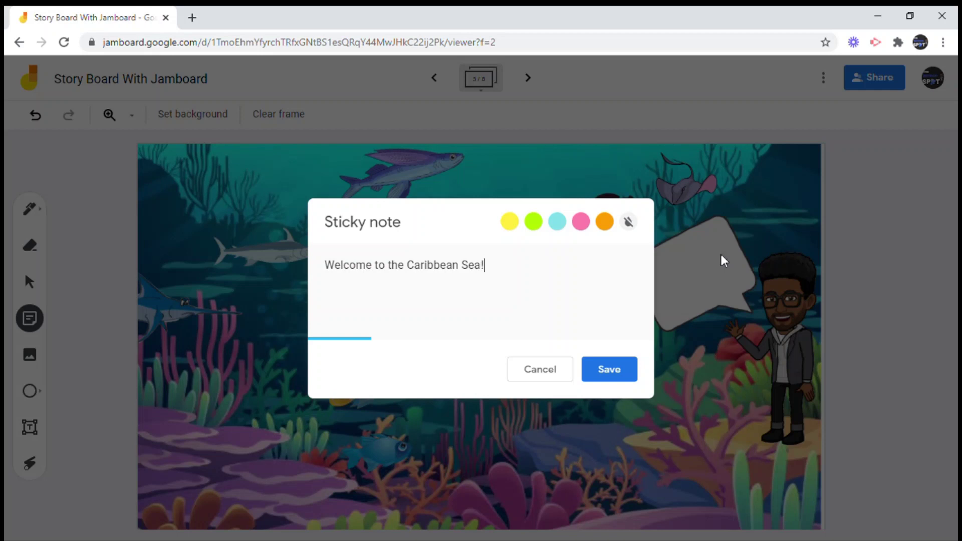
text( Home to the second )
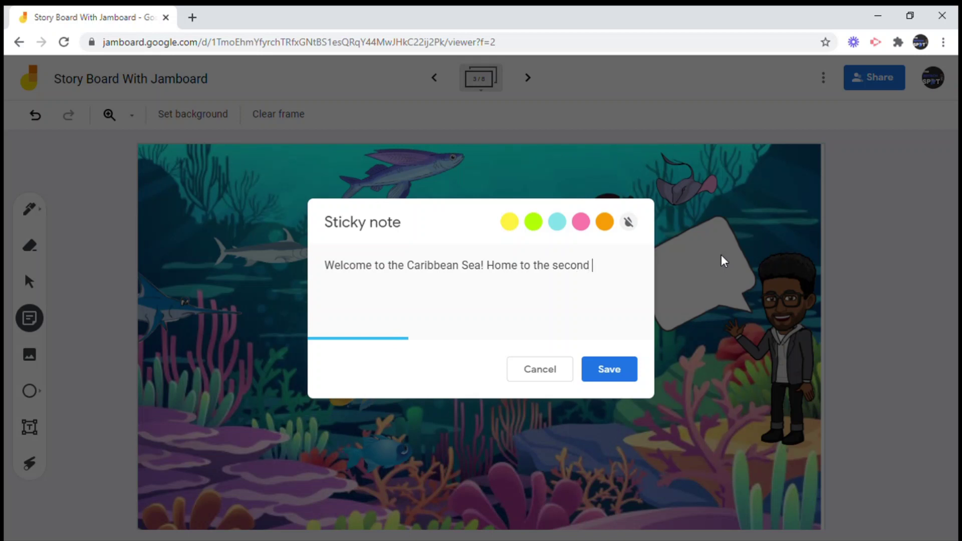
text(largest )
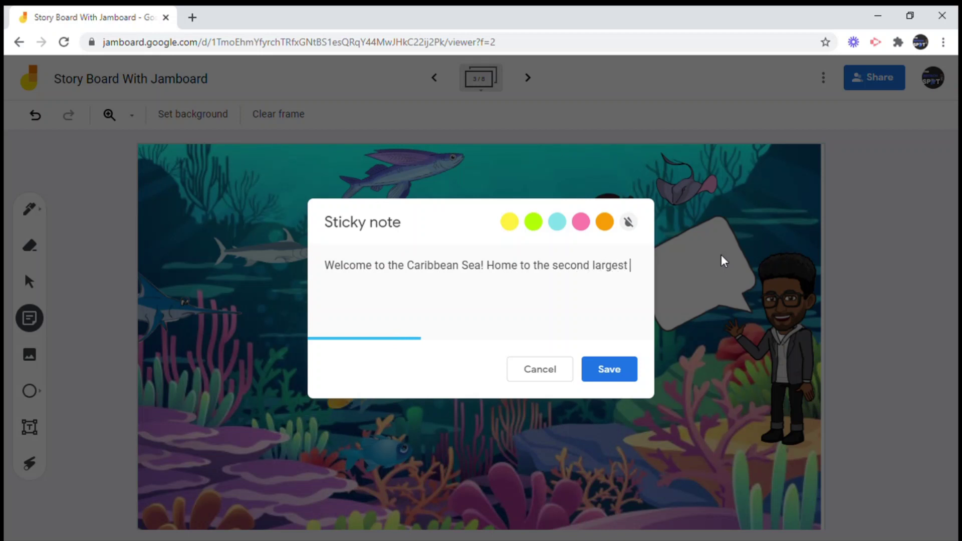
text(barrier reef in the world.)
click(615, 369)
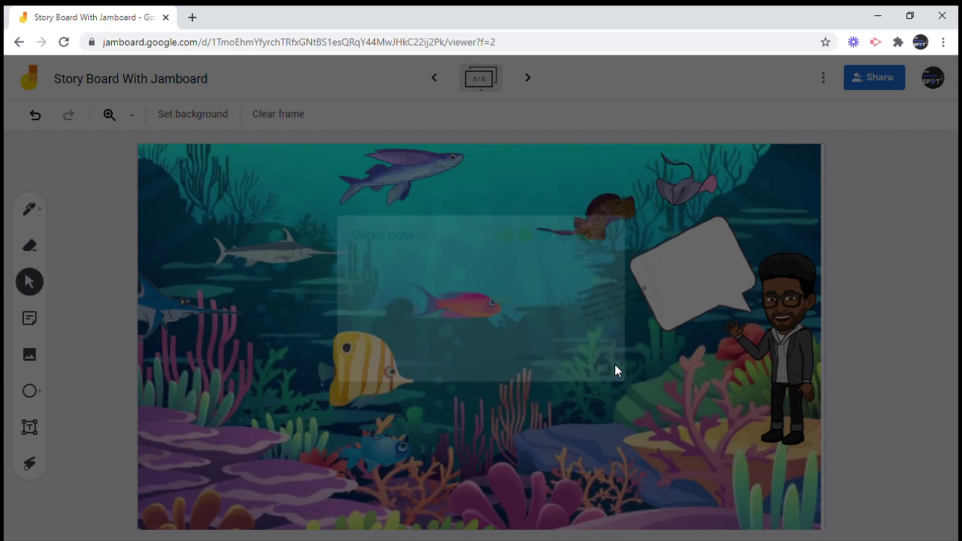
drag(645, 374, 667, 354)
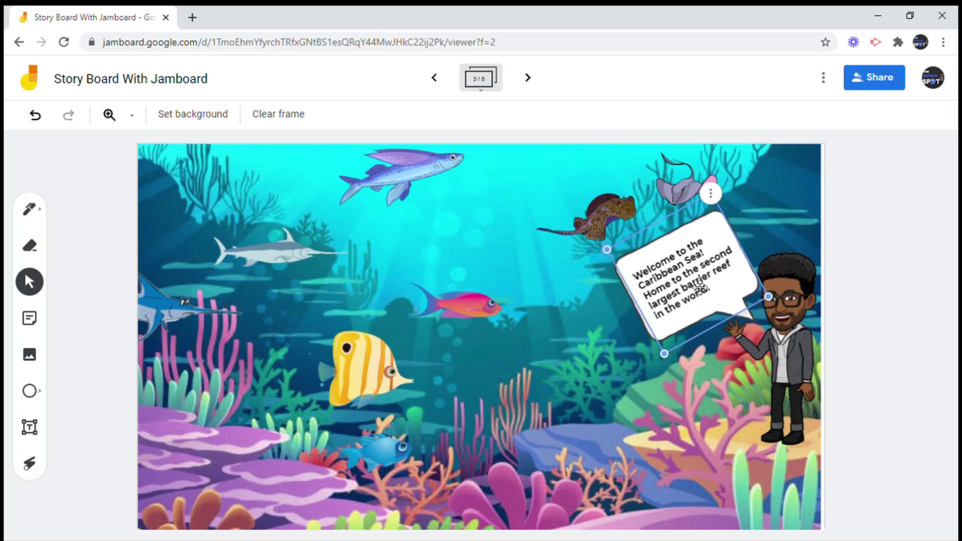
click(756, 241)
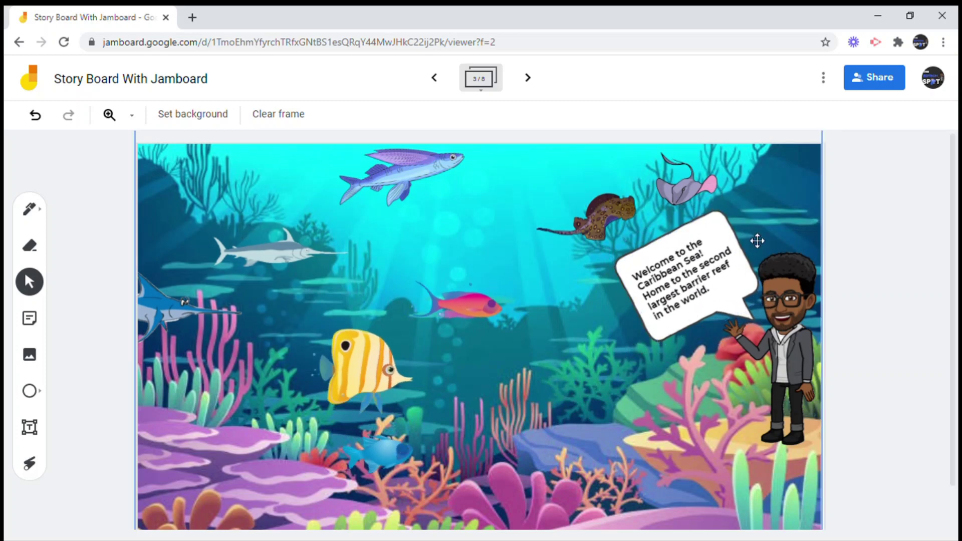
On frame 4, replace the speech bubble text with "The Amazon Rainforest is the world's largest tropical rainforest. Home to many kinds of animals."
click(528, 80)
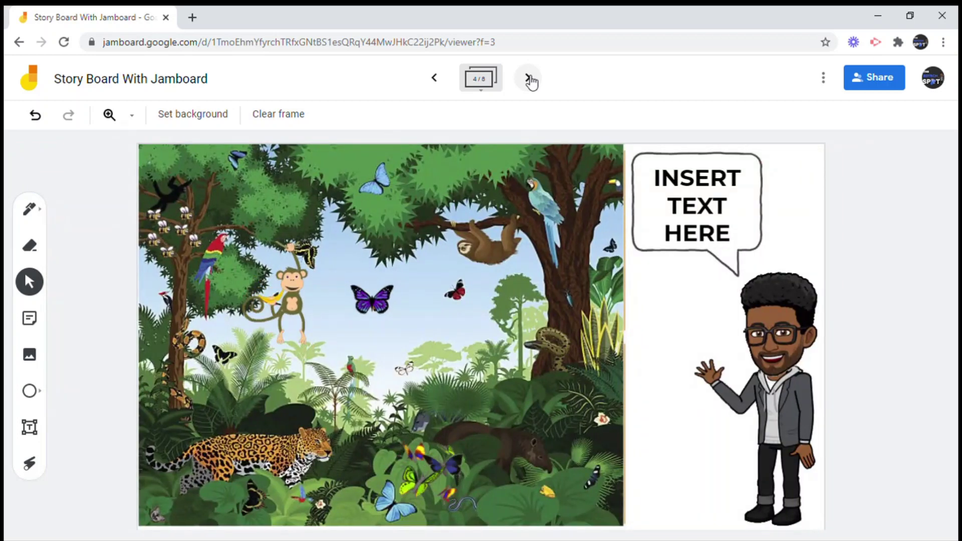
double_click(727, 238)
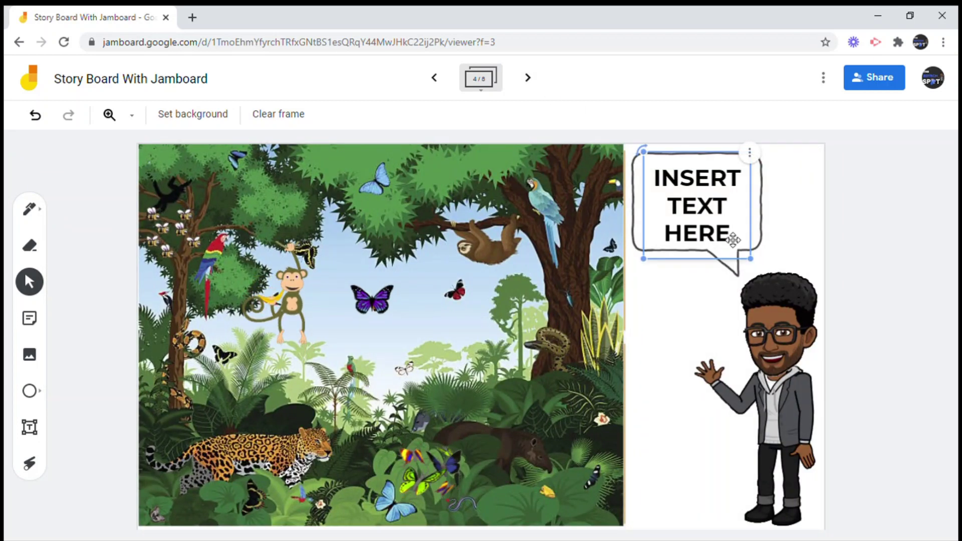
key(BackSpace)
key(BackSpace)
key(BackSpace)
key(BackSpace)
key(BackSpace)
key(BackSpace)
key(BackSpace)
key(BackSpace)
key(BackSpace)
key(BackSpace)
key(BackSpace)
key(BackSpace)
key(BackSpace)
key(BackSpace)
key(BackSpace)
key(BackSpace)
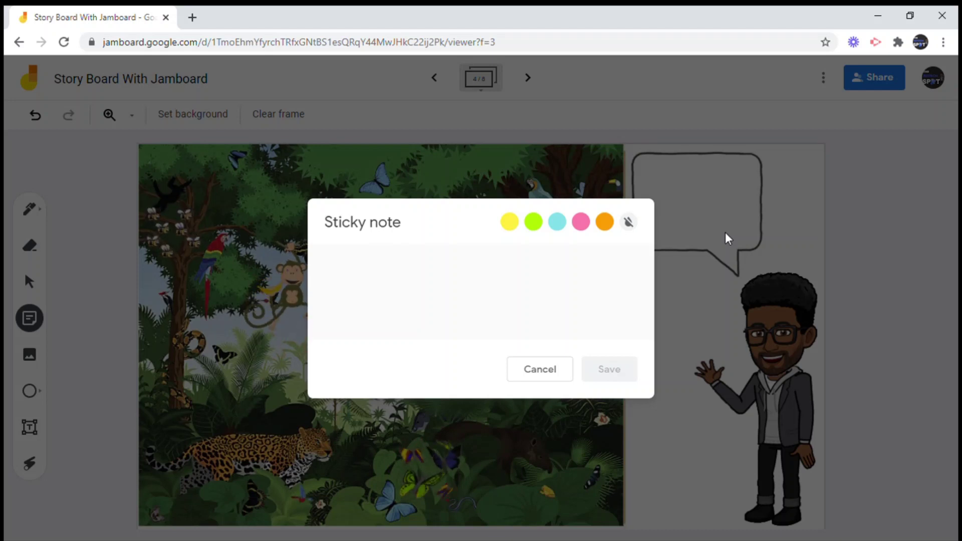
text(The Amazon Rainforest in )
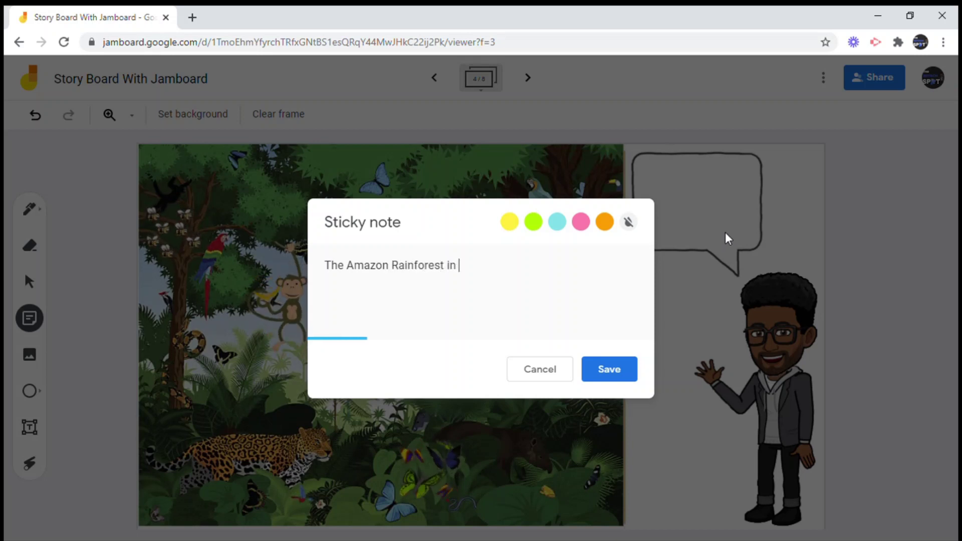
key(BackSpace)
key(BackSpace)
text(s the)
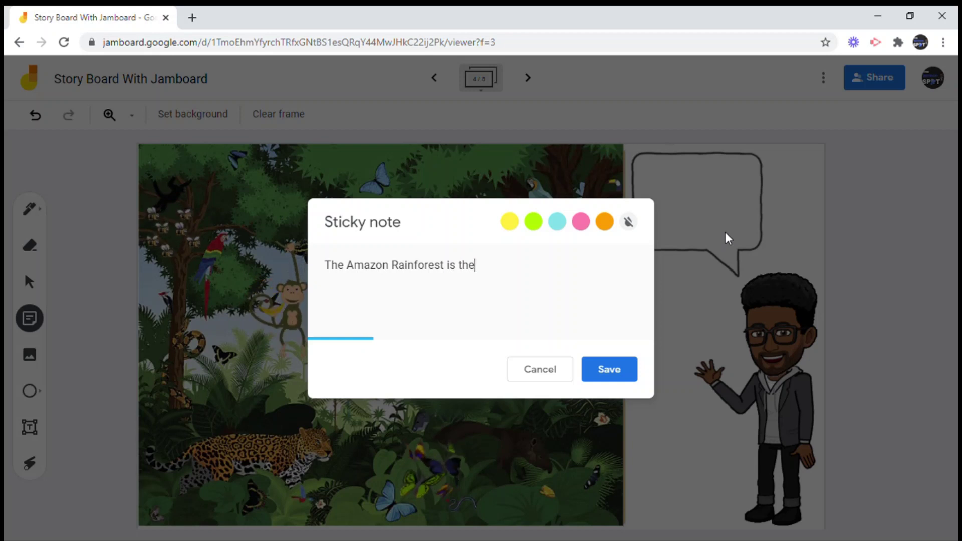
text( world's lar)
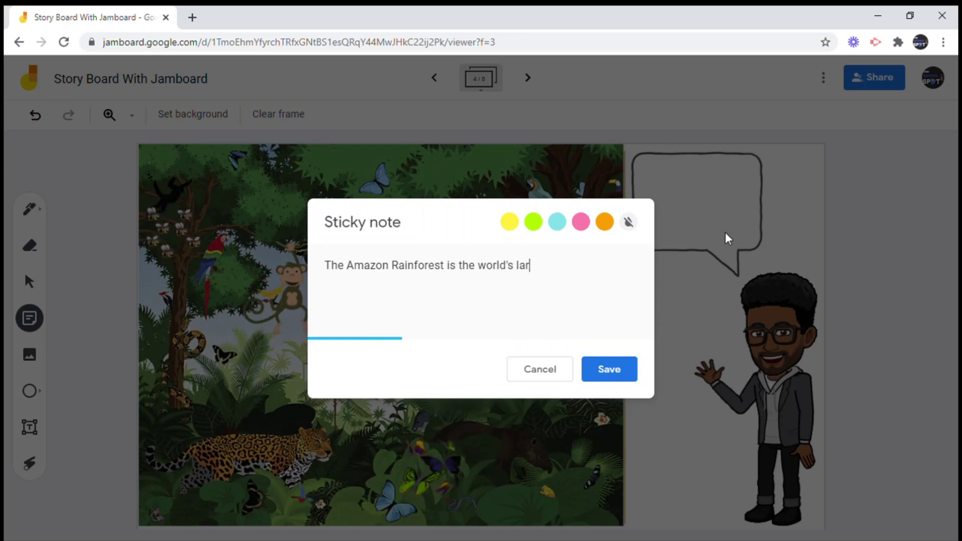
text(gest tropical )
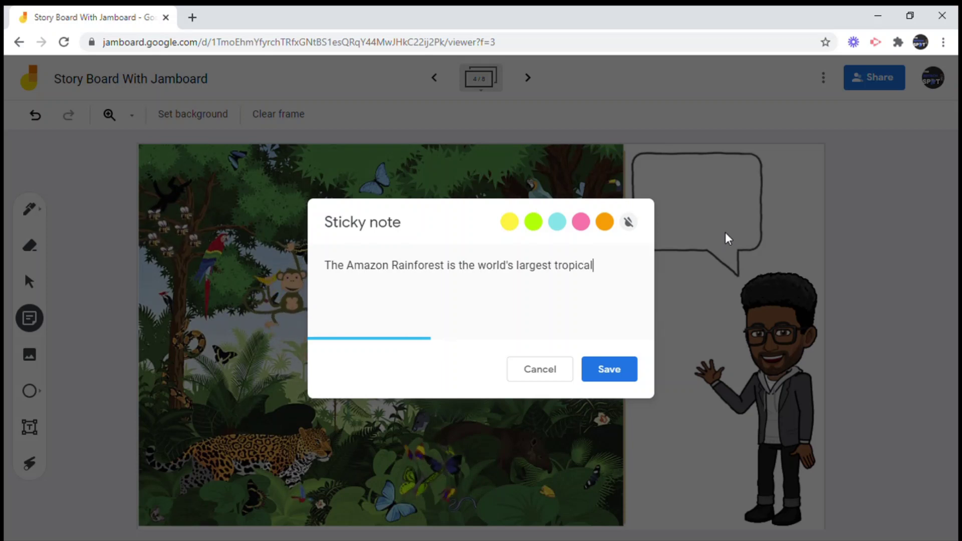
text(ra)
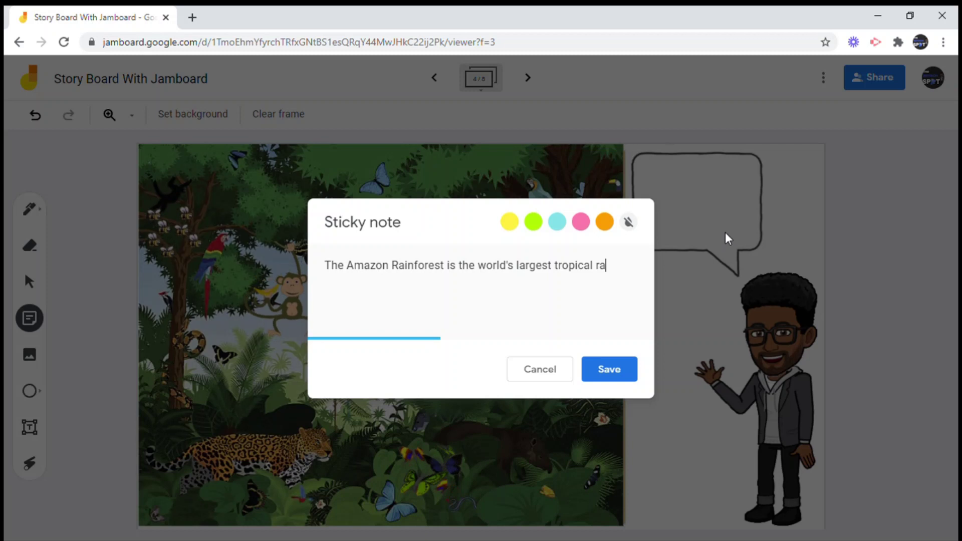
text(infore)
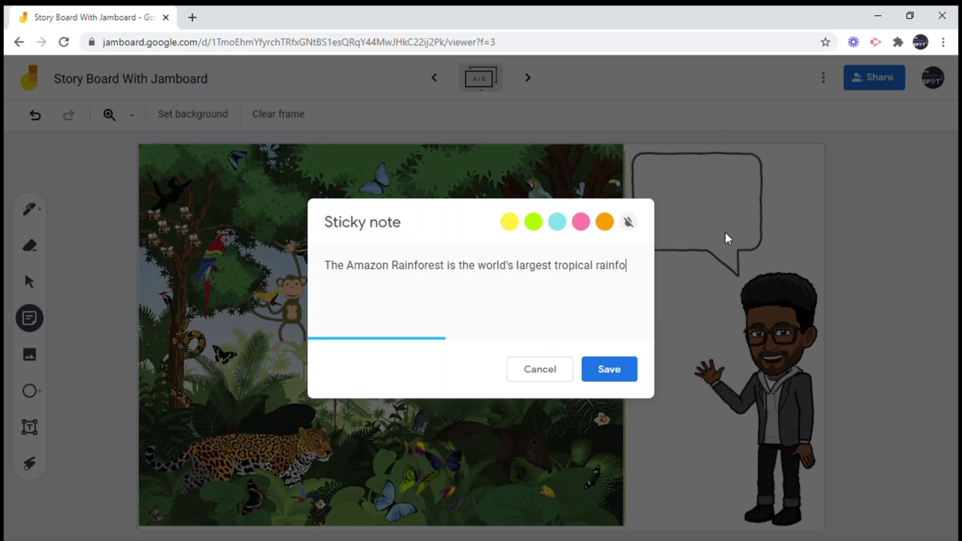
text(st)
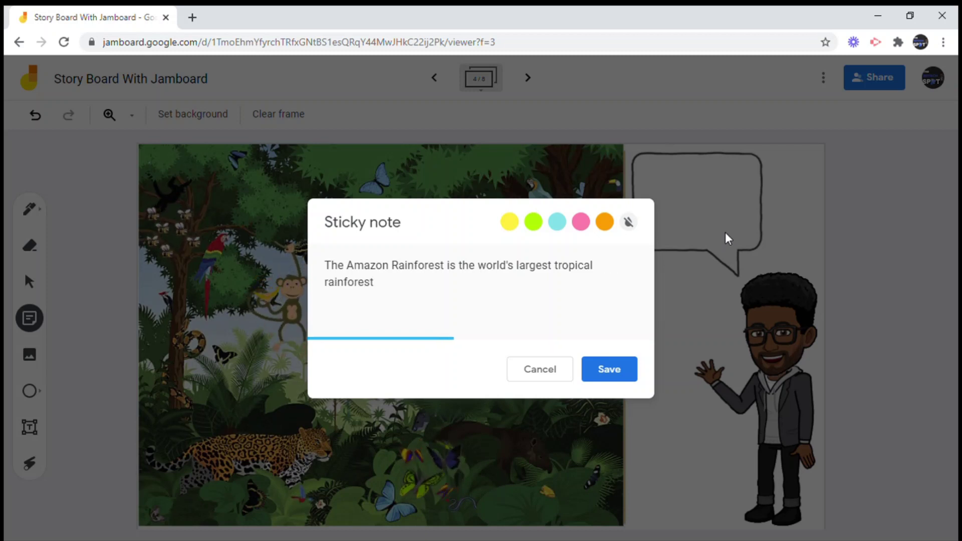
text(. ho)
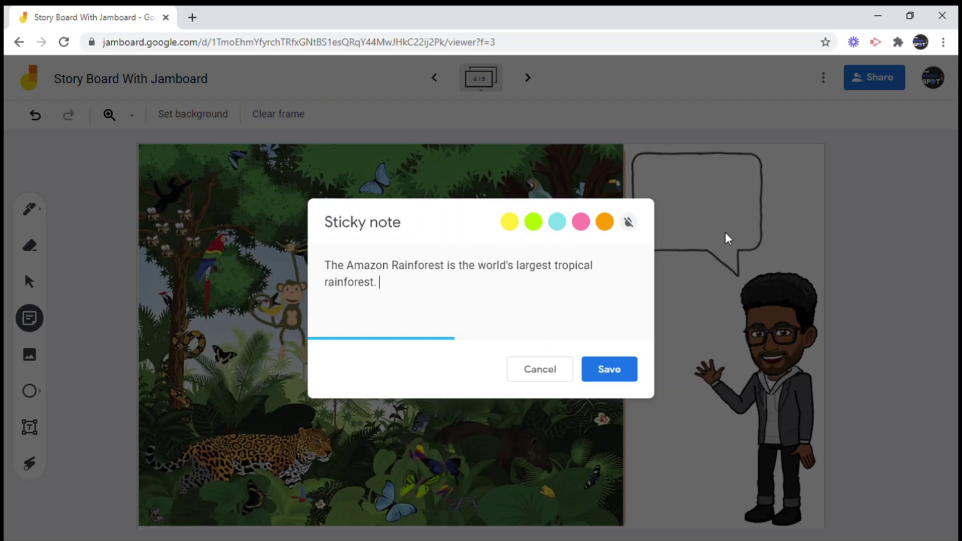
text(m)
key(BackSpace)
key(BackSpace)
key(BackSpace)
text(Home to man)
key(BackSpace)
text(any)
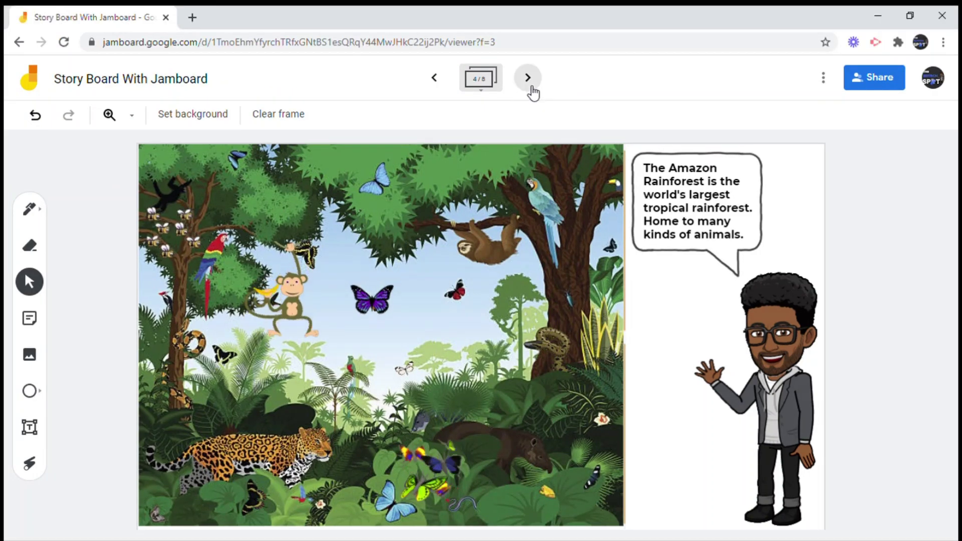
On frame 5, change the bubble text to "I took a tram tour of Harrison's cave in Barbados to see the stalactites and stalagmites." and fit it inside
click(551, 61)
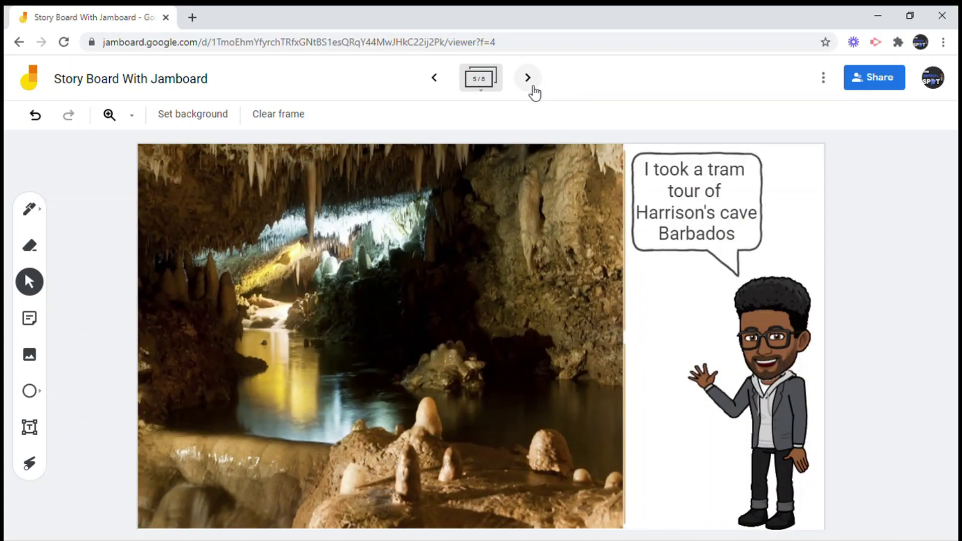
click(736, 241)
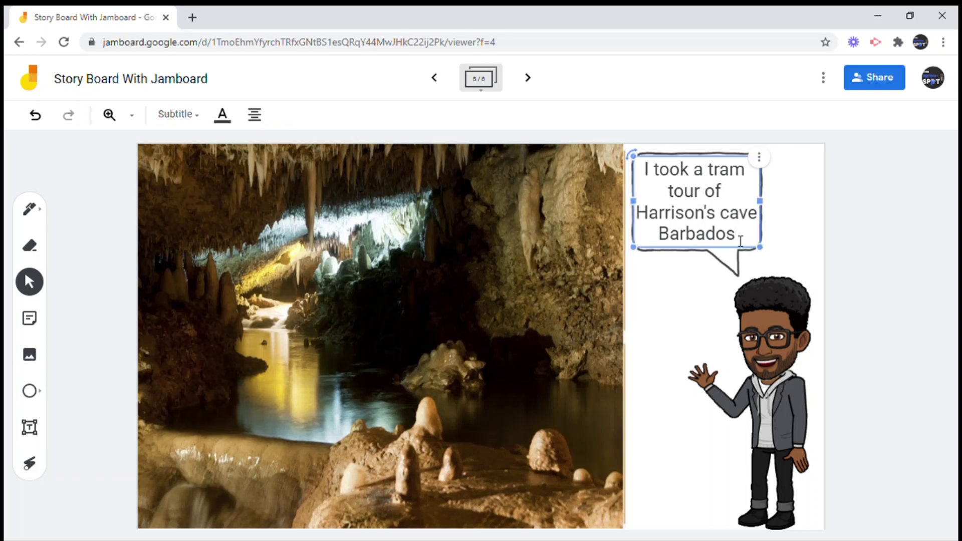
click(762, 220)
text(in )
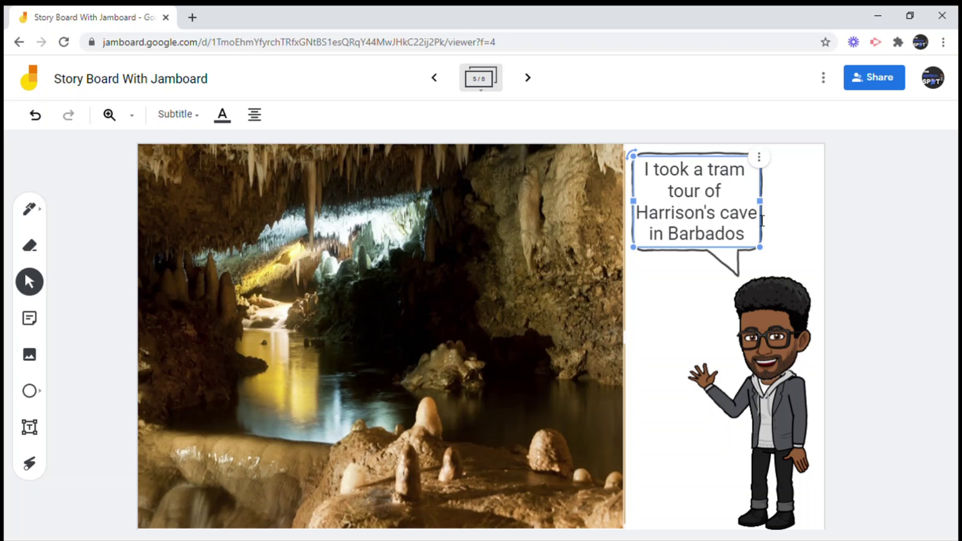
text(.)
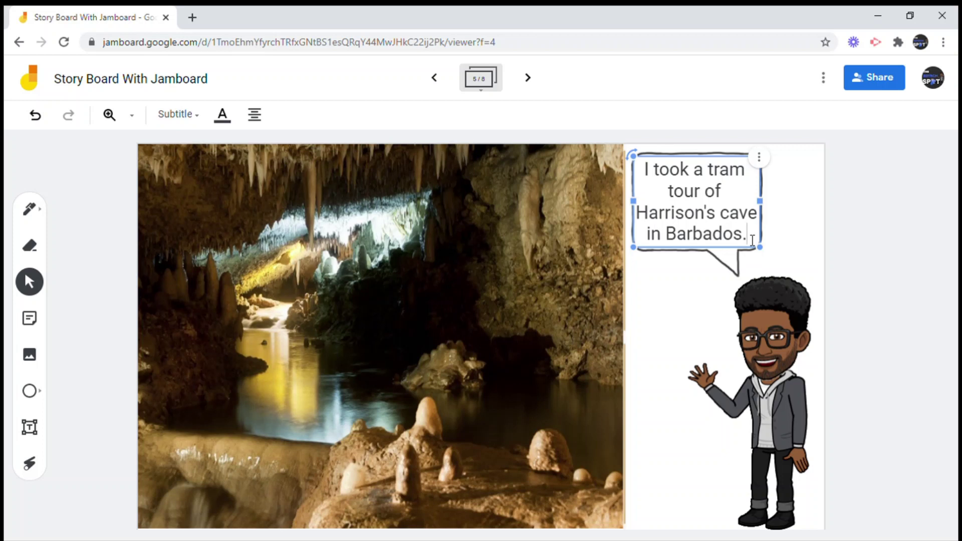
key(BackSpace)
key(BackSpace)
text(to)
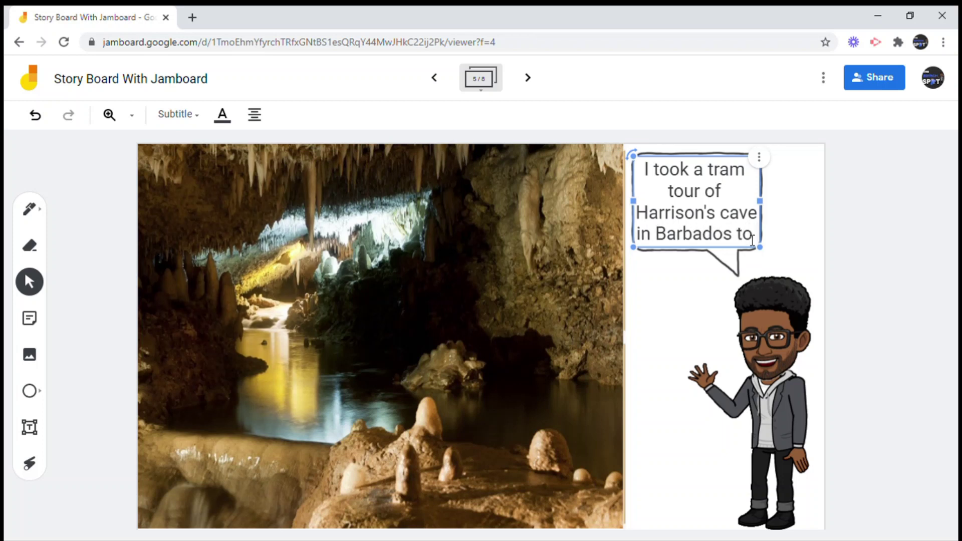
text( see the)
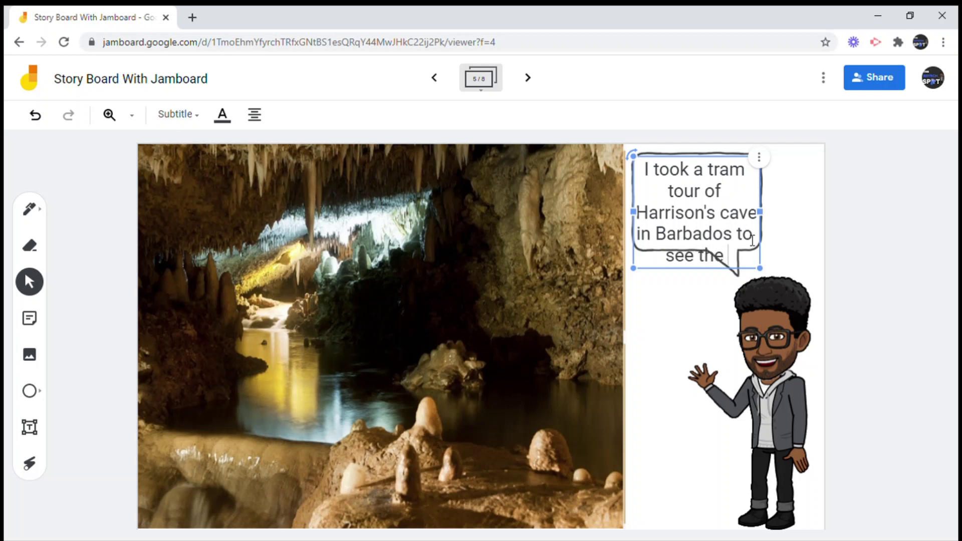
text( st)
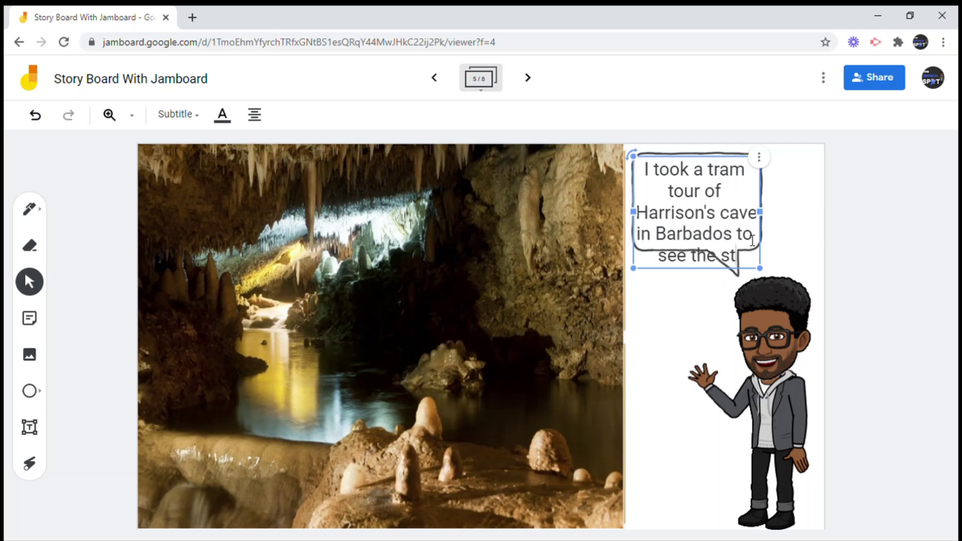
text(alact)
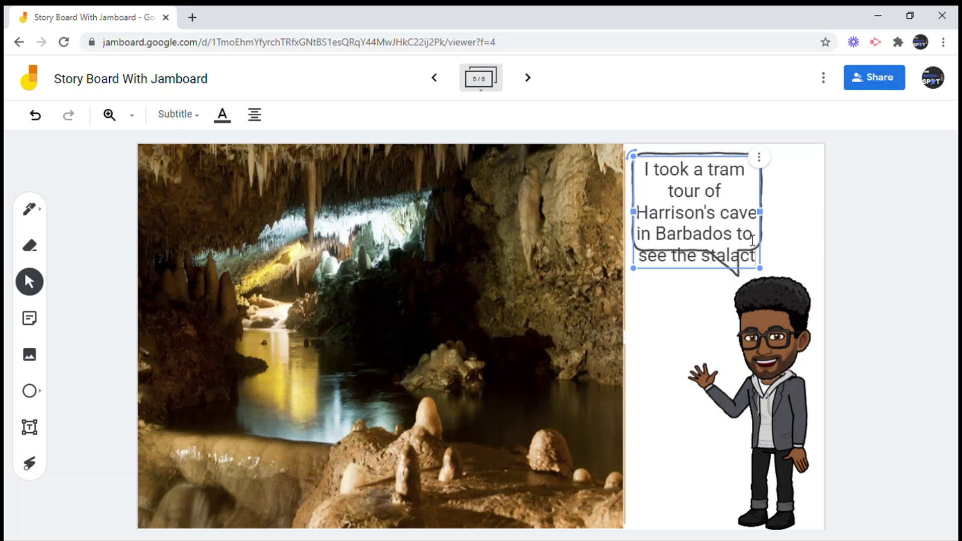
text(ites an)
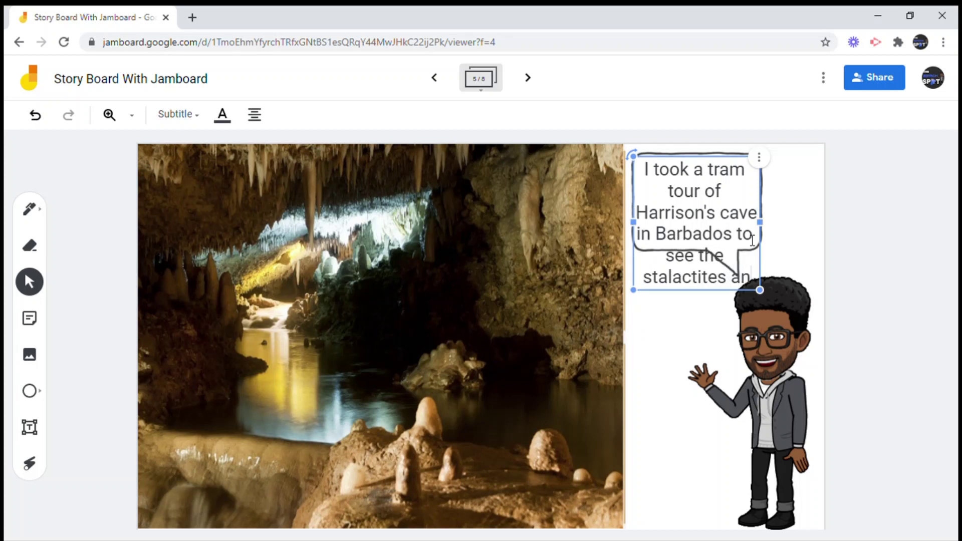
text(d stalagmite)
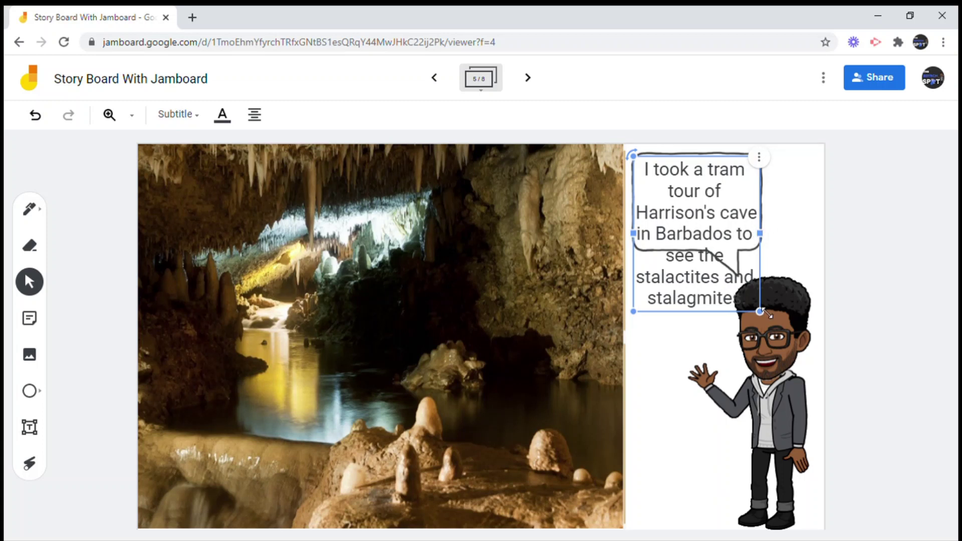
mouse_move(780, 236)
mouse_down()
mouse_move(768, 247)
mouse_move(758, 236)
mouse_move(763, 243)
mouse_up()
click(786, 213)
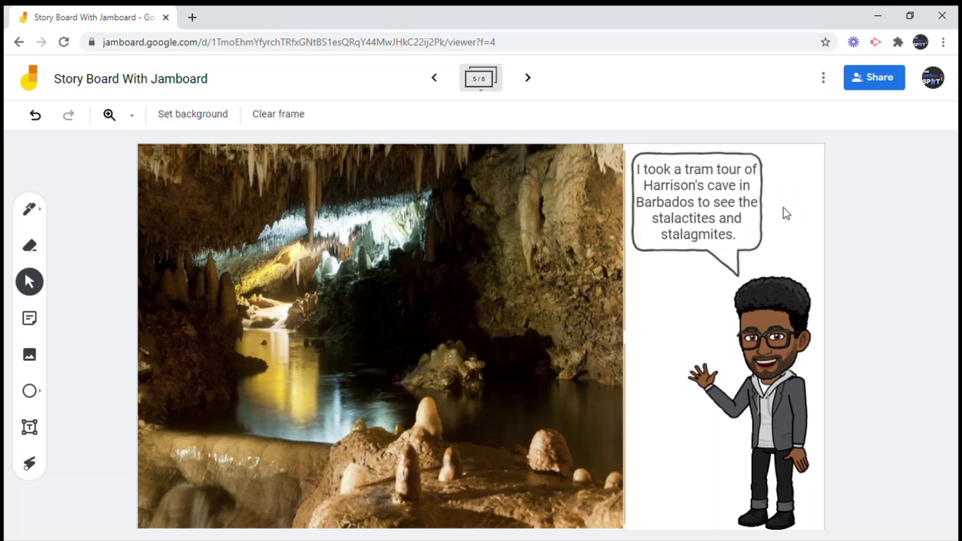
On frame 6, extend the bubble text to "It is so hot out here. The Sahara Desert is the world's largest hot desert."
click(529, 78)
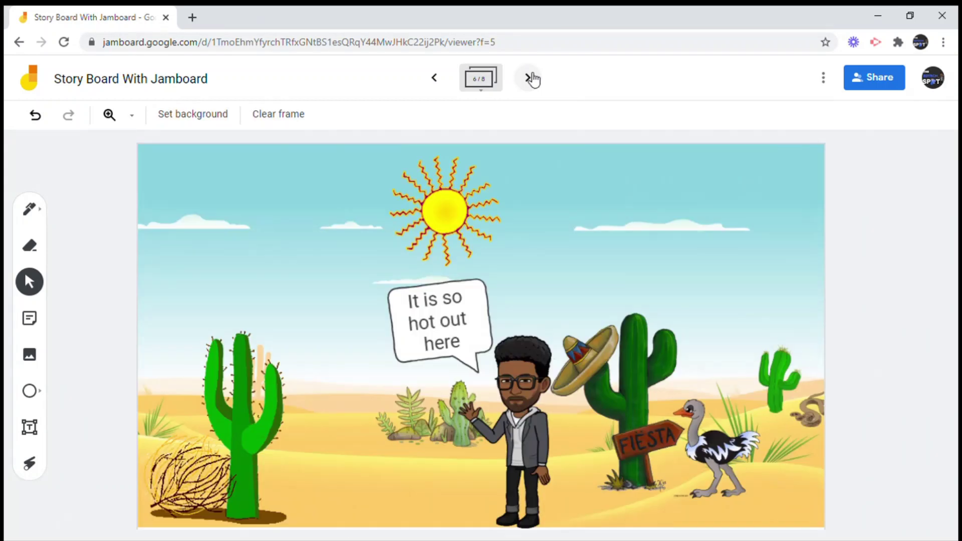
double_click(457, 344)
text(.)
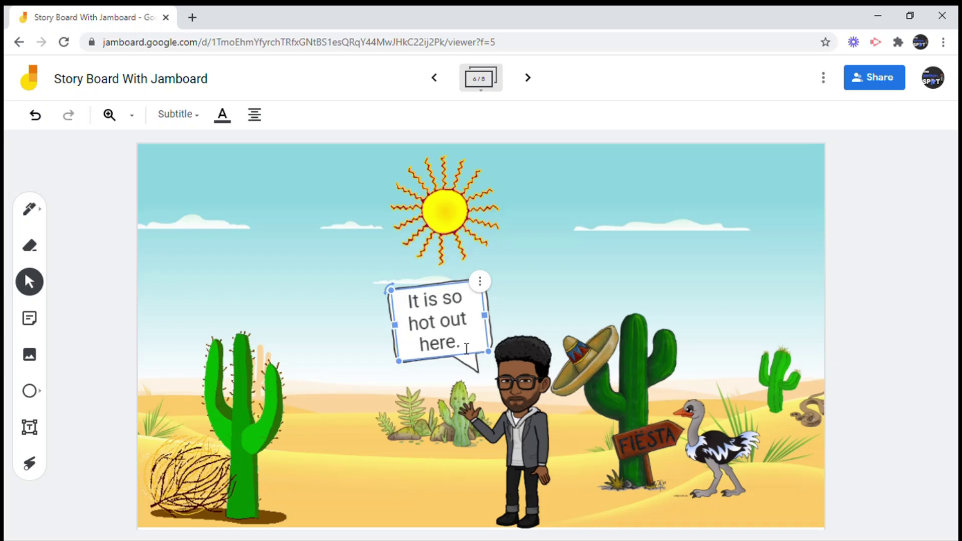
text( The Sahara Desert is)
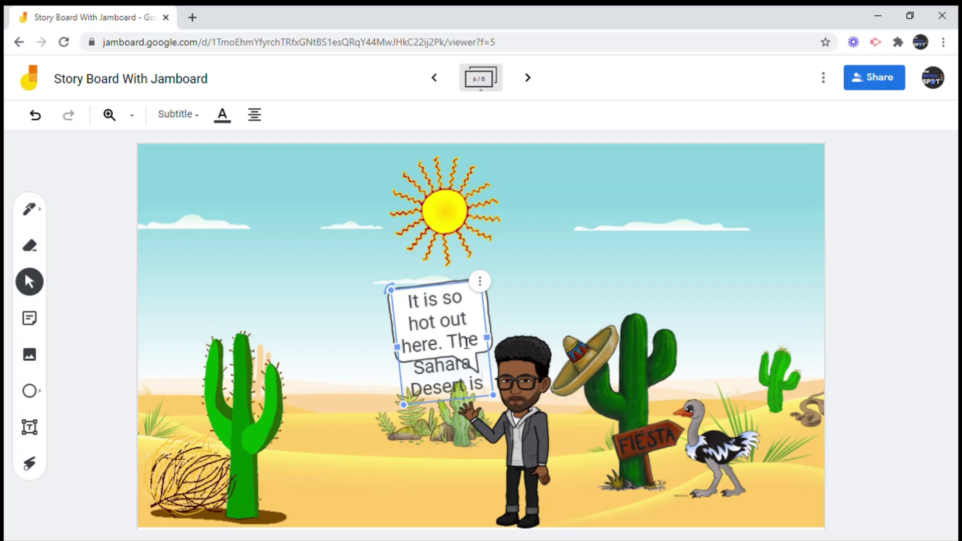
text( the world's larges)
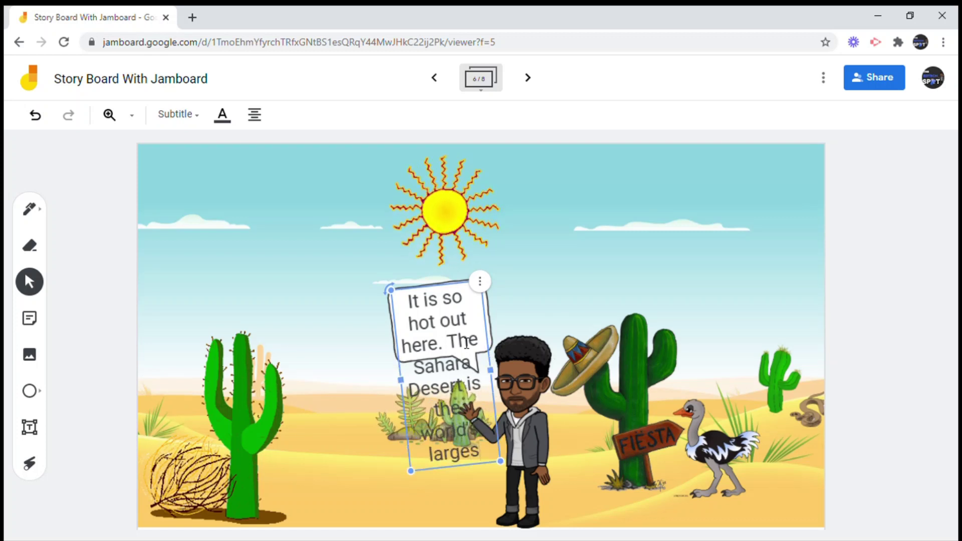
text(t hot desert.)
Shrink and widen the Sahara Desert text, enlarge its speech bubble slightly, and fit the text inside the bubble
drag(502, 483, 513, 333)
click(466, 359)
click(480, 343)
drag(514, 332, 497, 363)
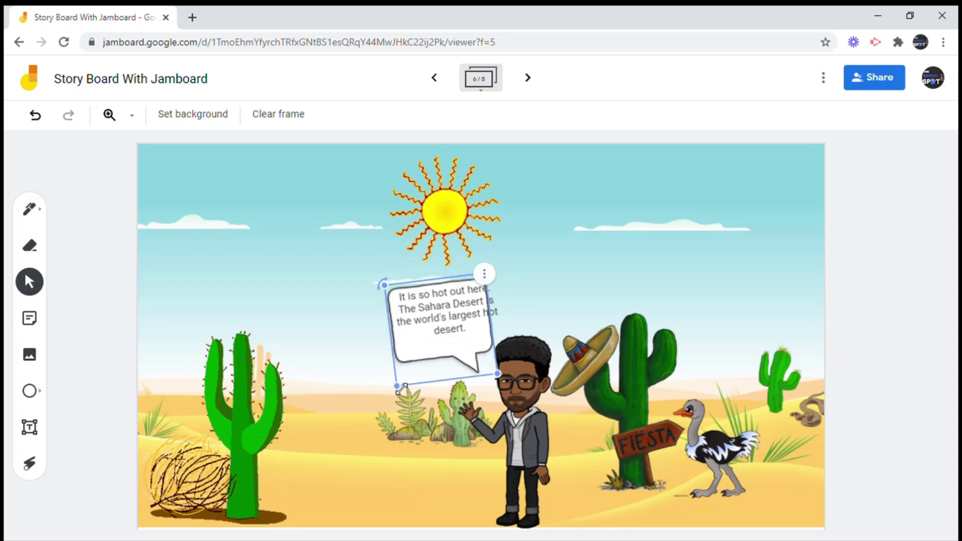
drag(401, 387, 386, 393)
click(440, 318)
drag(491, 355, 492, 345)
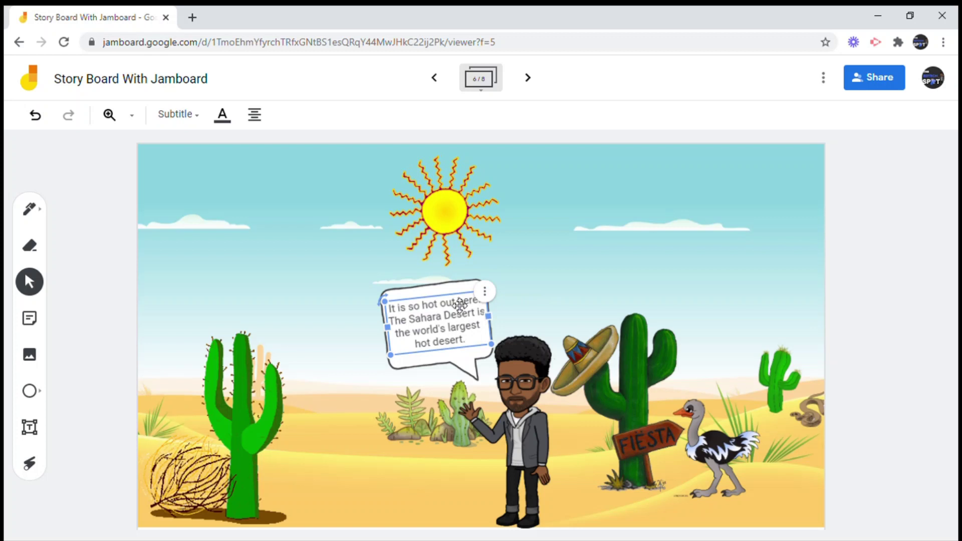
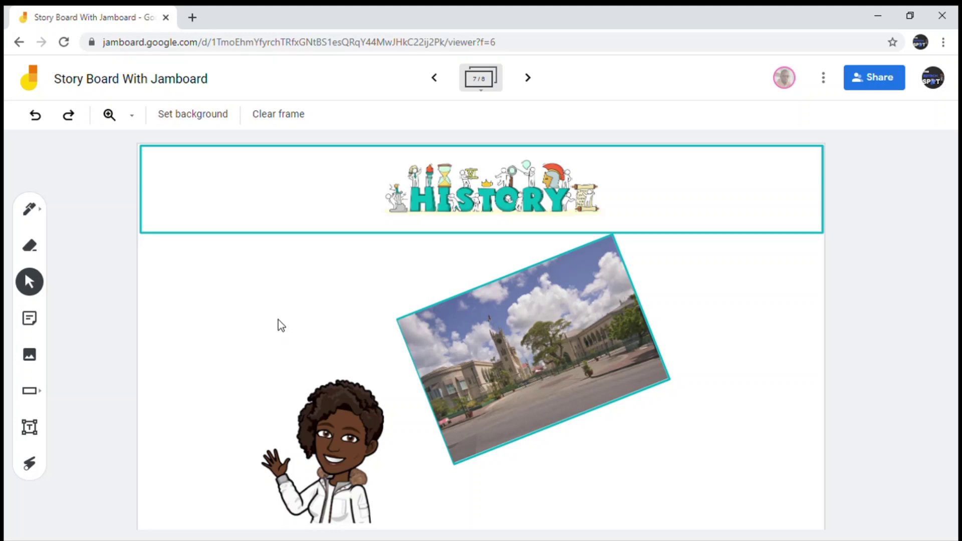
Paste the blank speech bubble onto the History frame, place it beside the waving woman's head, and enlarge it slightly
key(ctrl+v)
drag(423, 322, 221, 371)
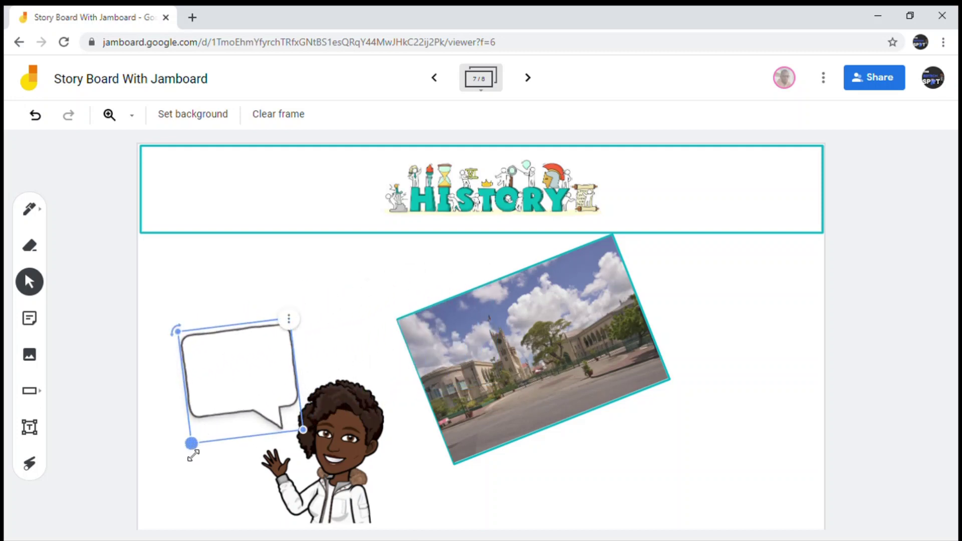
drag(194, 455, 179, 475)
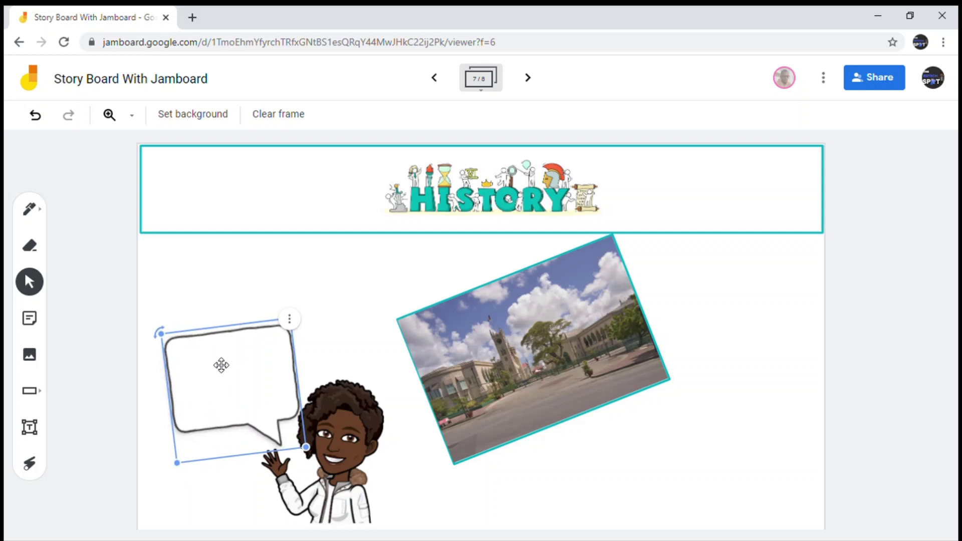
drag(221, 366, 221, 359)
click(55, 311)
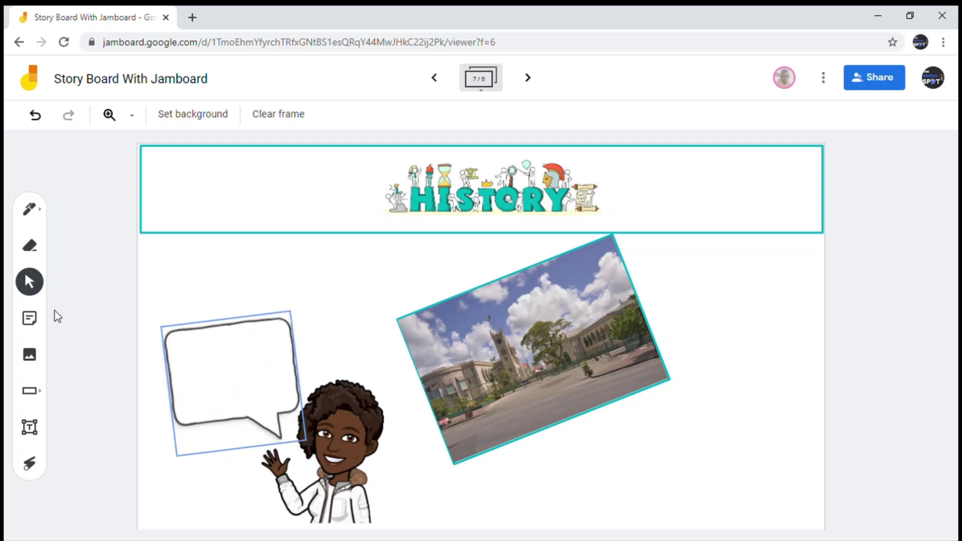
Add a transparent sticky note reading "INSERT TEXT HERE" to the History frame
click(34, 320)
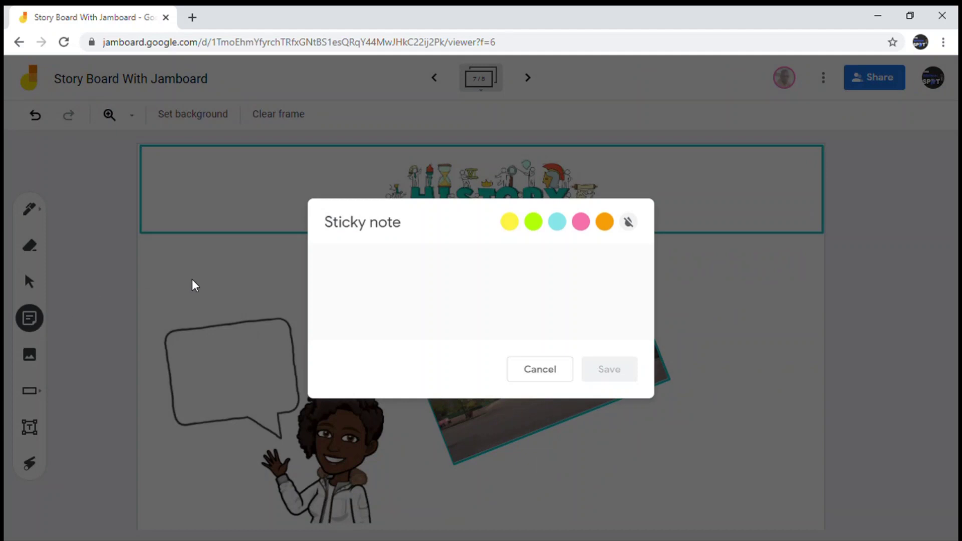
text(INSERT TEXT)
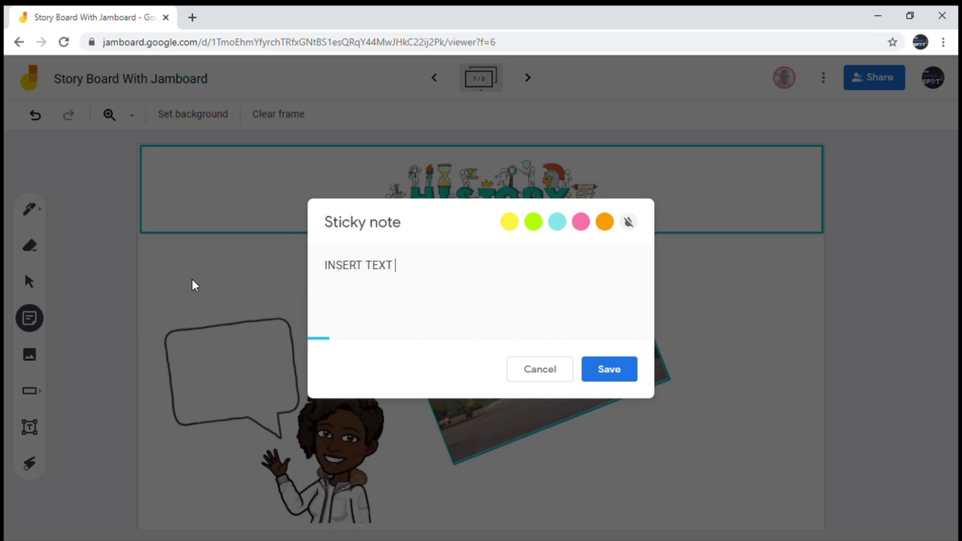
text(HERE)
click(609, 370)
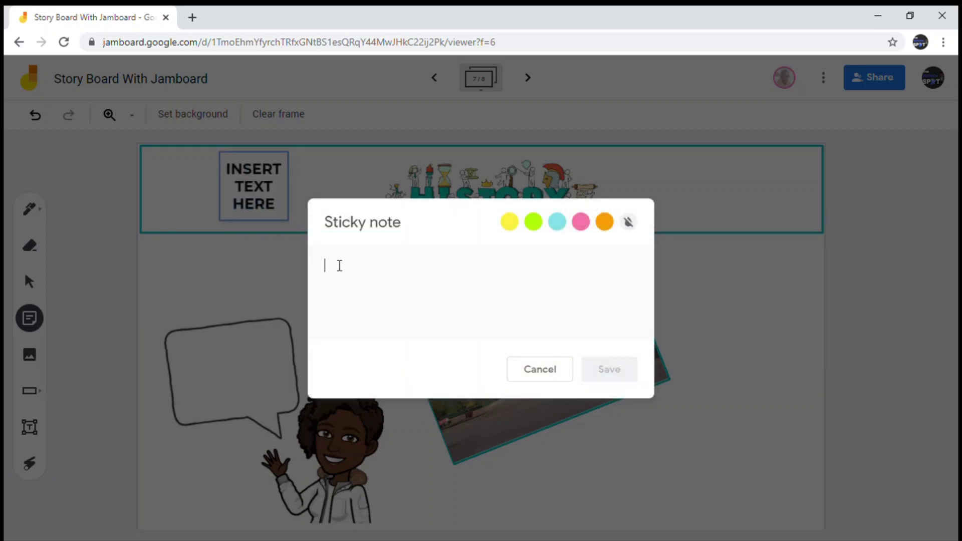
click(531, 370)
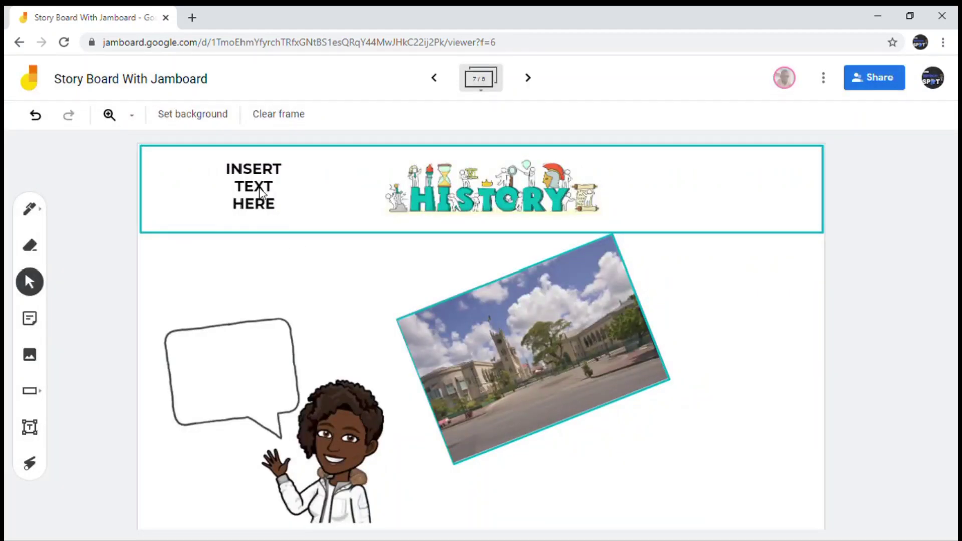
Place the "INSERT TEXT HERE" note inside the speech bubble, tilt it to match the bubble's angle, and enlarge it slightly
drag(259, 192, 237, 376)
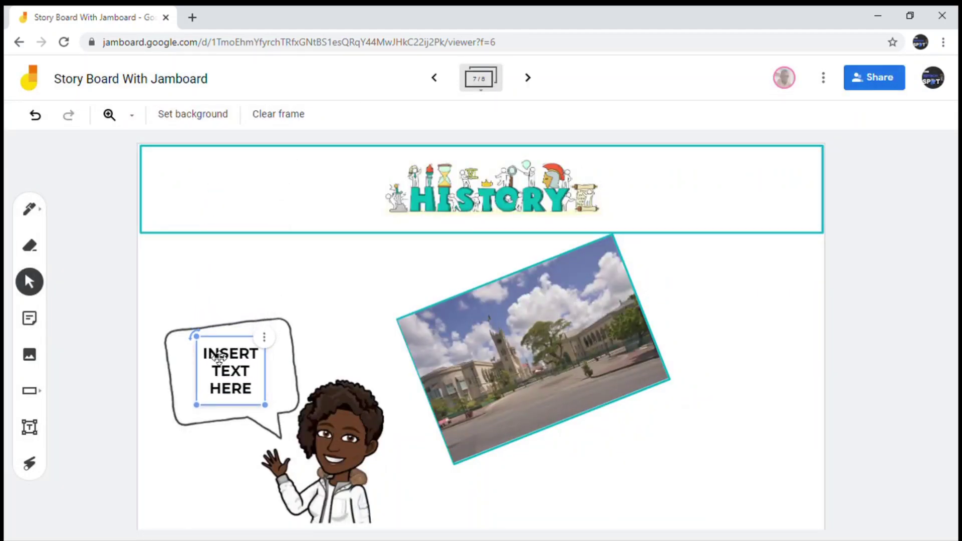
drag(195, 336, 202, 350)
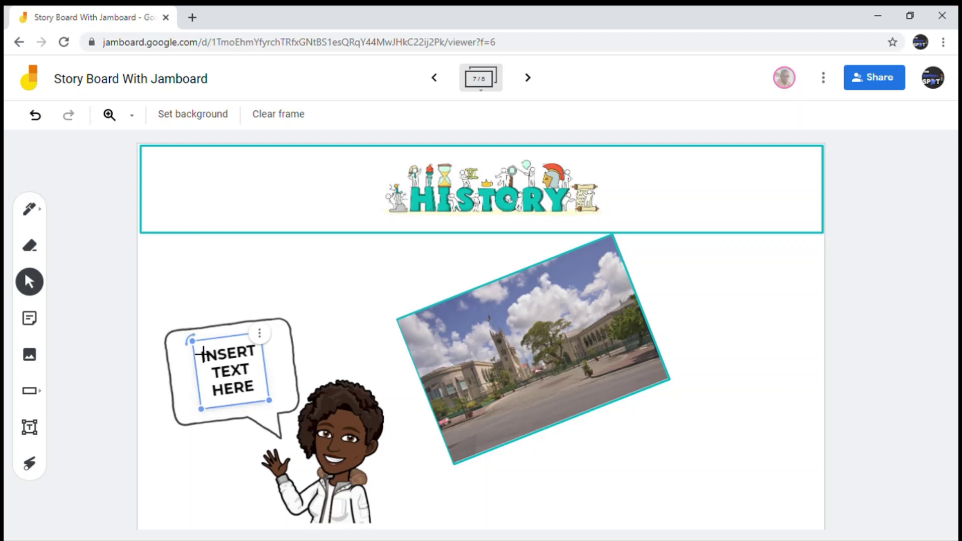
drag(270, 400, 254, 384)
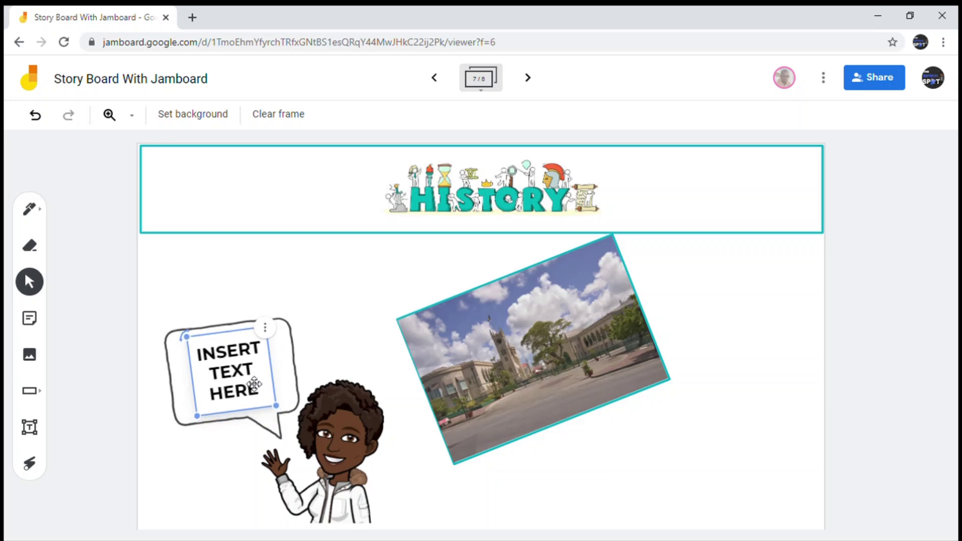
click(305, 297)
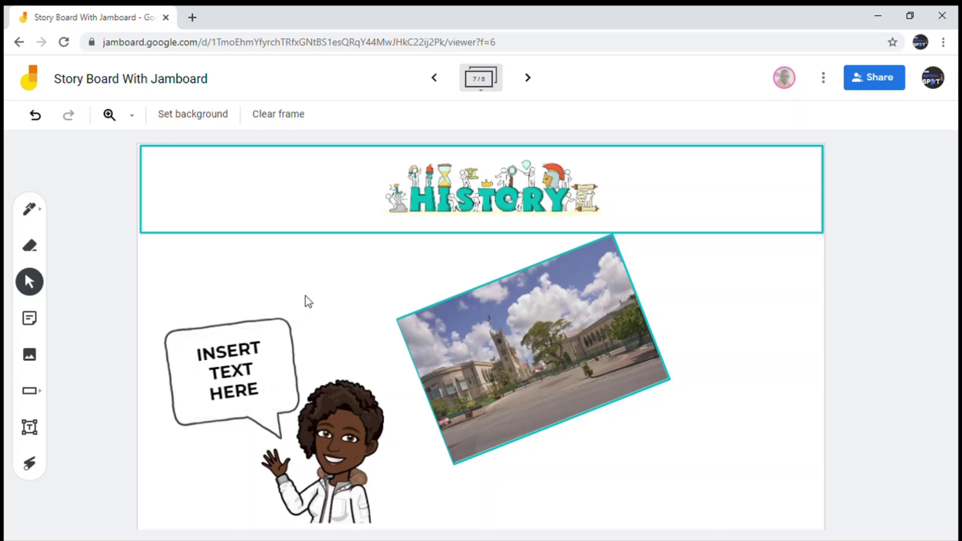
Insert the upright photo of the Barbados parliament clock tower from Google Image Search and place it to the right of the tilted building photo
click(30, 354)
scroll(501, 379, down, 3)
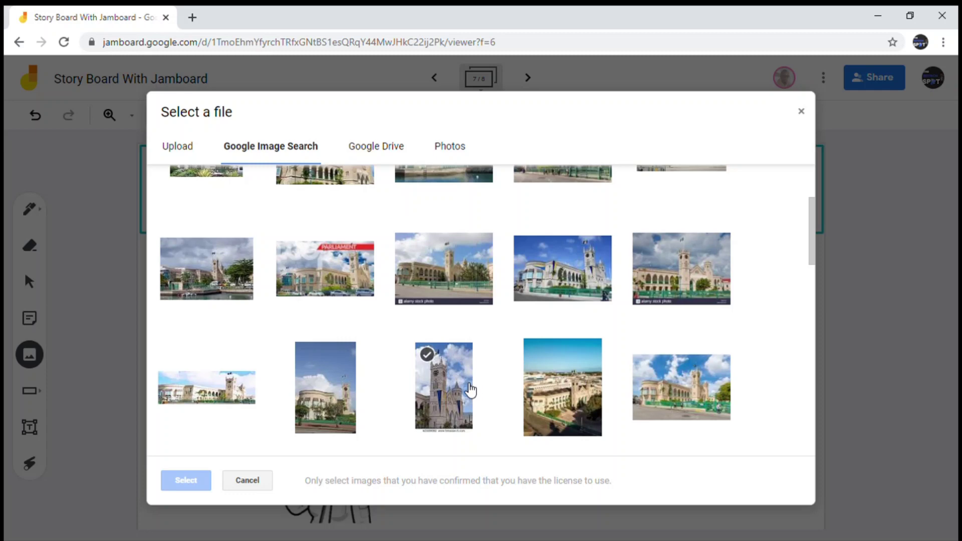
scroll(492, 368, down, 3)
scroll(493, 368, down, 3)
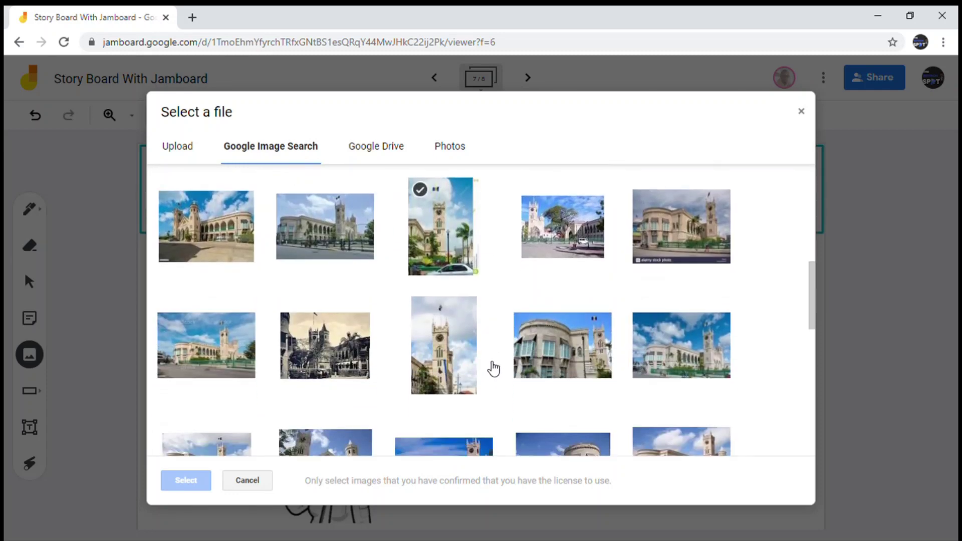
click(460, 369)
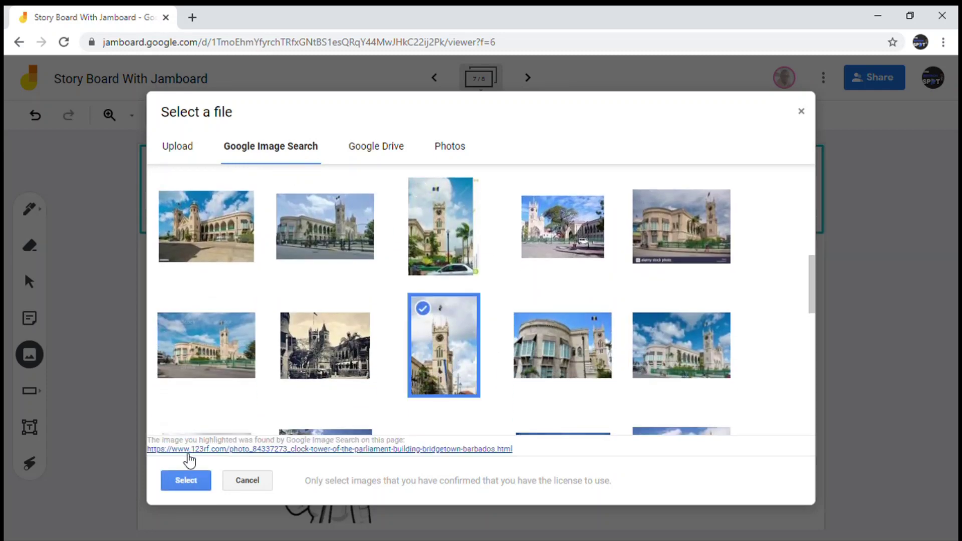
click(185, 480)
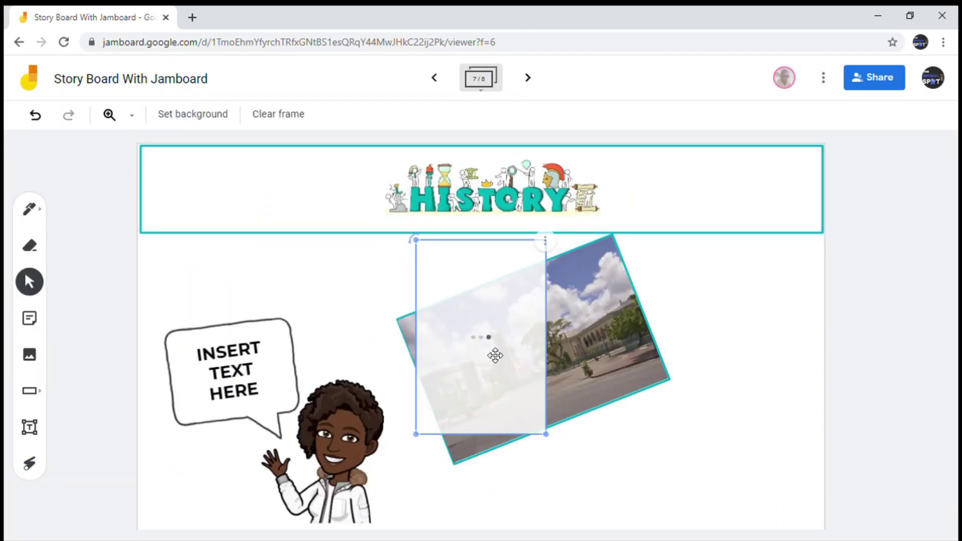
drag(506, 284, 736, 386)
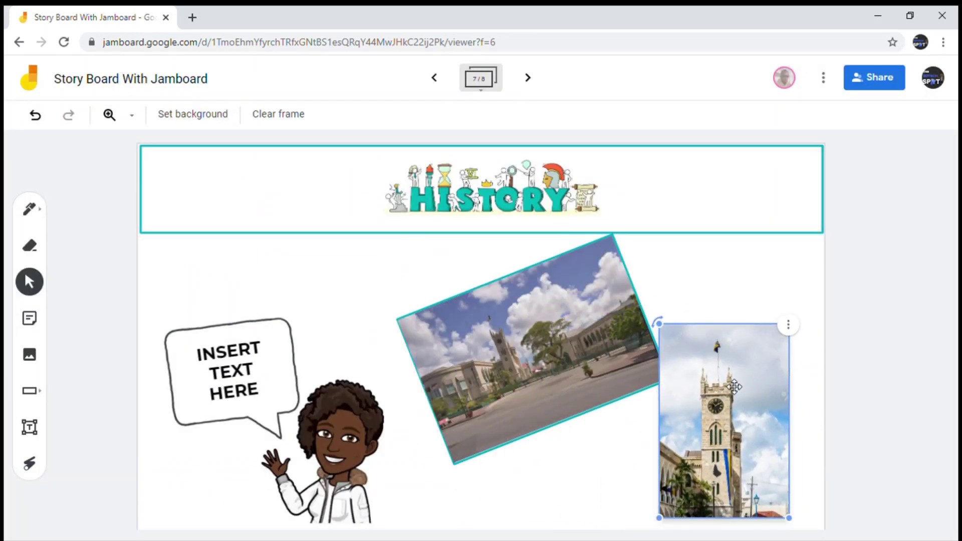